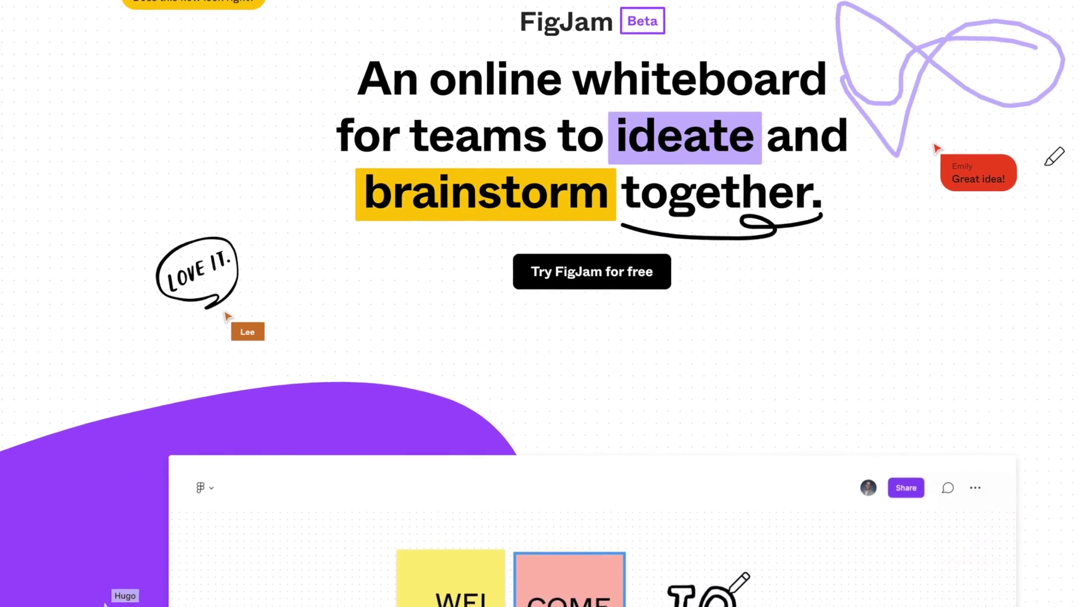
# - Scroll the FigJam landing page down to the 'Connected to your designs' section
pyautogui.scroll(-15, 1006, 335)
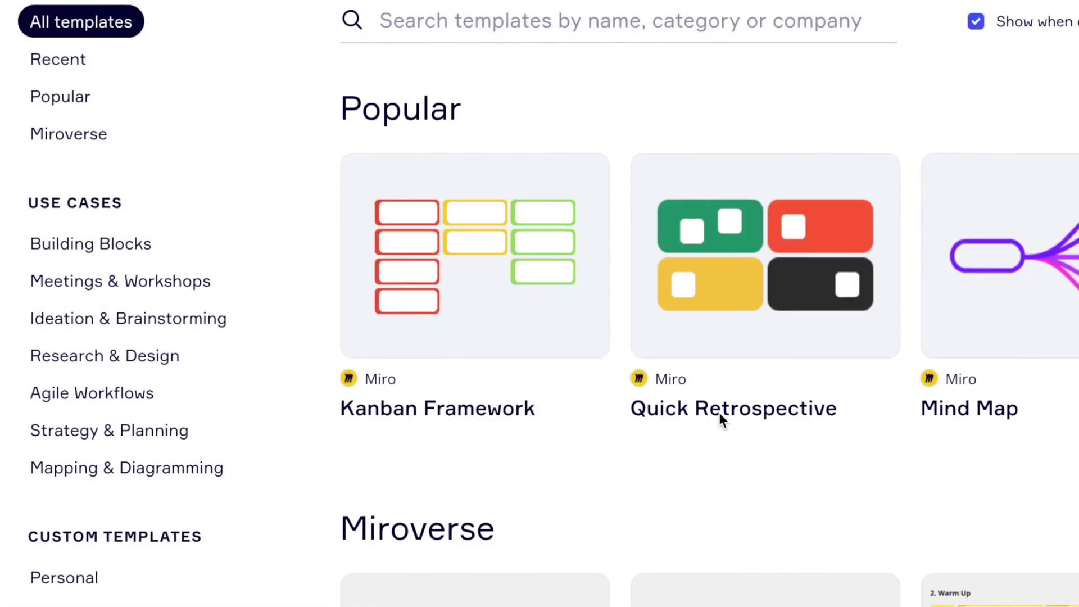
# - Scroll through Miro's template gallery and show the Agile Workflows templates
pyautogui.scroll(-15, 719, 417)
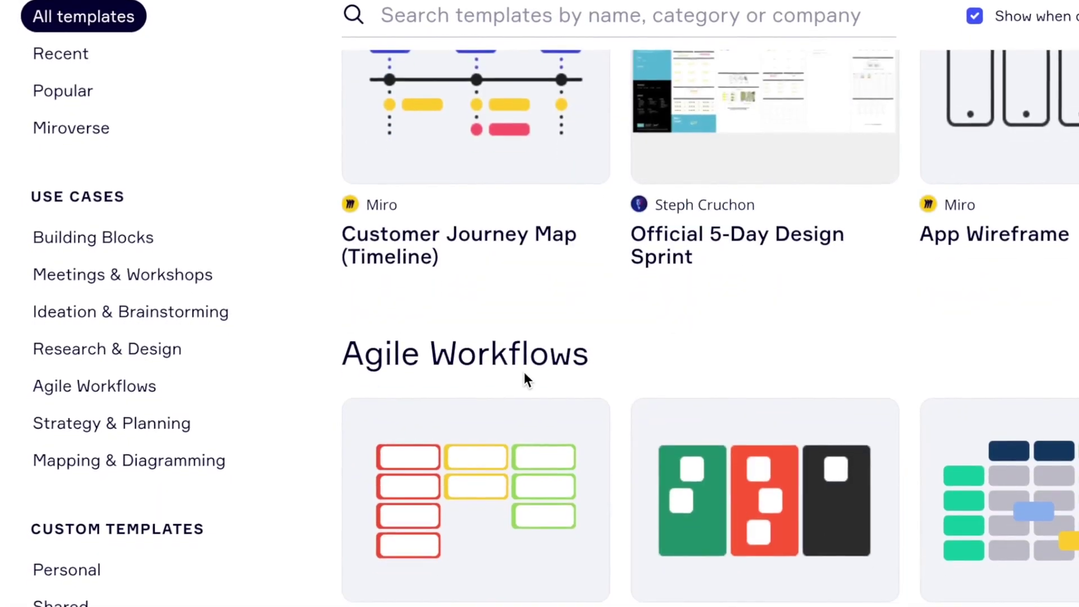
pyautogui.scroll(-10, 730, 467)
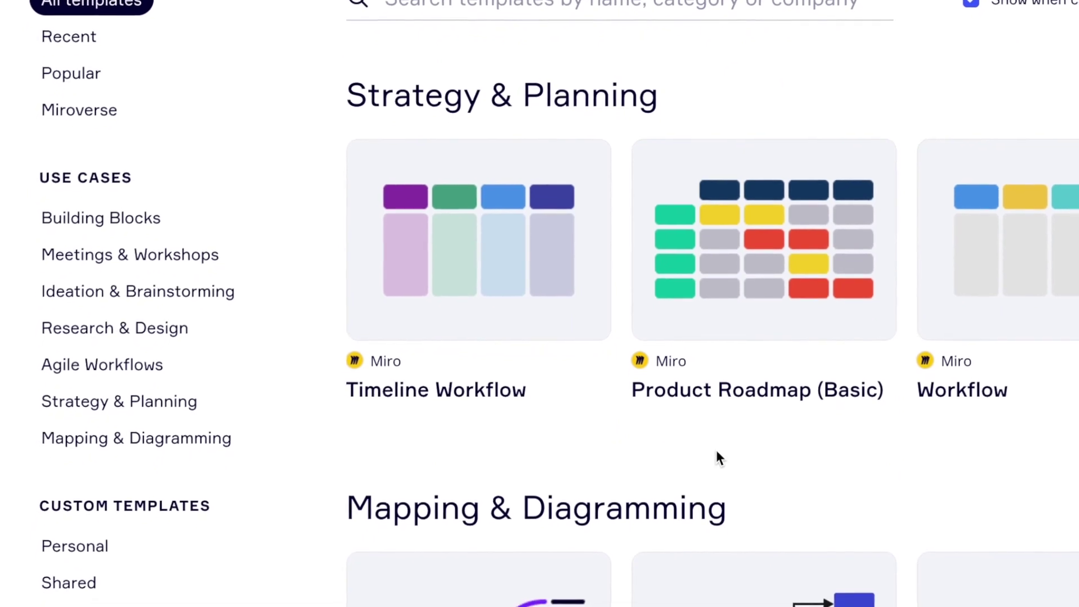
pyautogui.scroll(-3, 716, 450)
pyautogui.scroll(20, 706, 363)
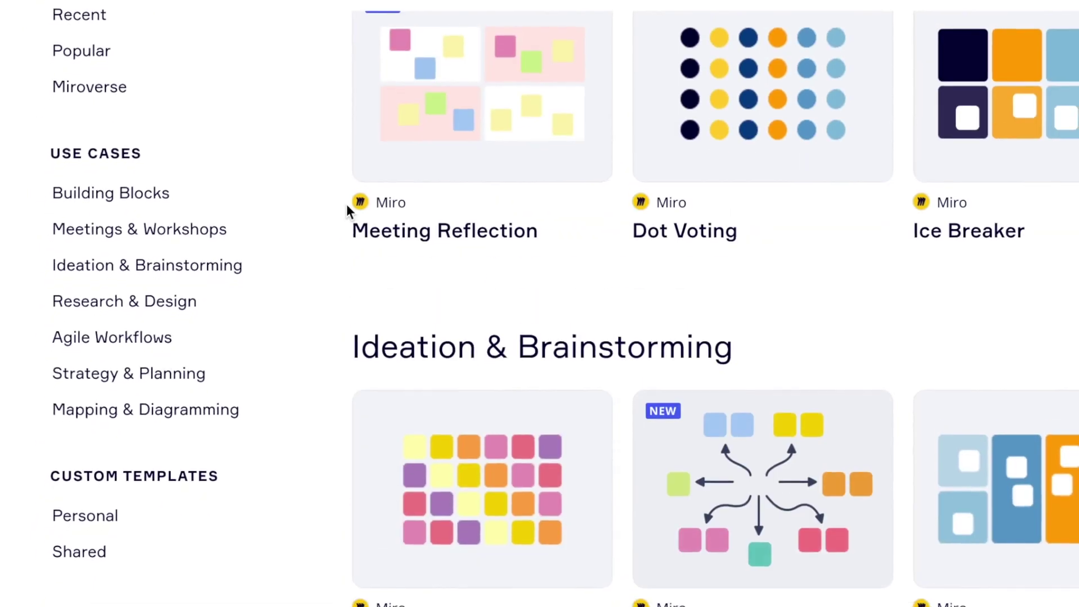
pyautogui.click(119, 338)
# - Switch to the Research & Design templates in the Use Cases sidebar and browse them
pyautogui.scroll(-10, 681, 440)
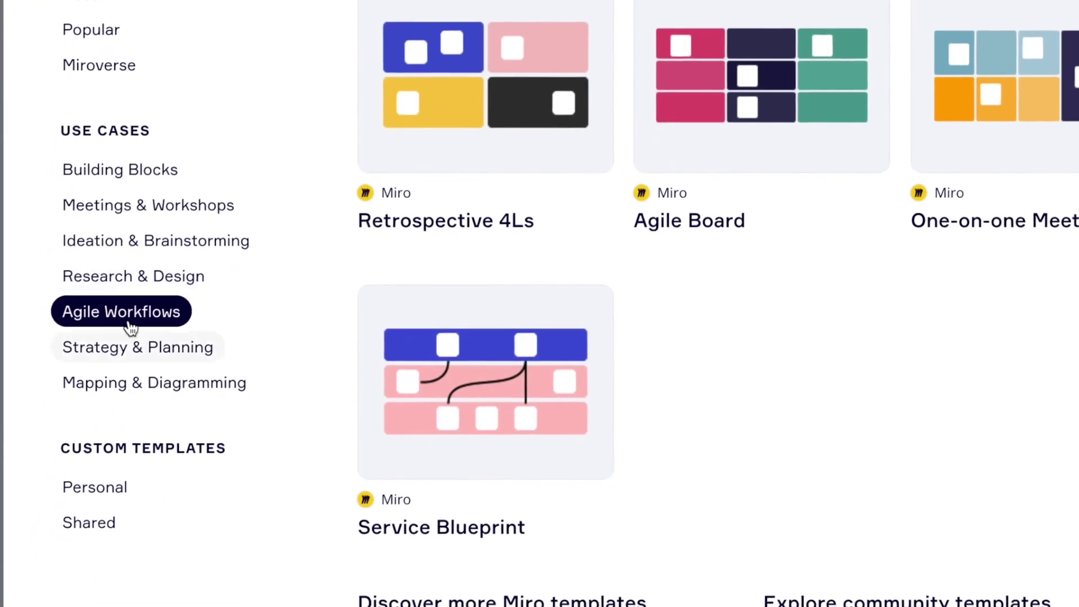
pyautogui.click(133, 276)
pyautogui.scroll(-8, 427, 101)
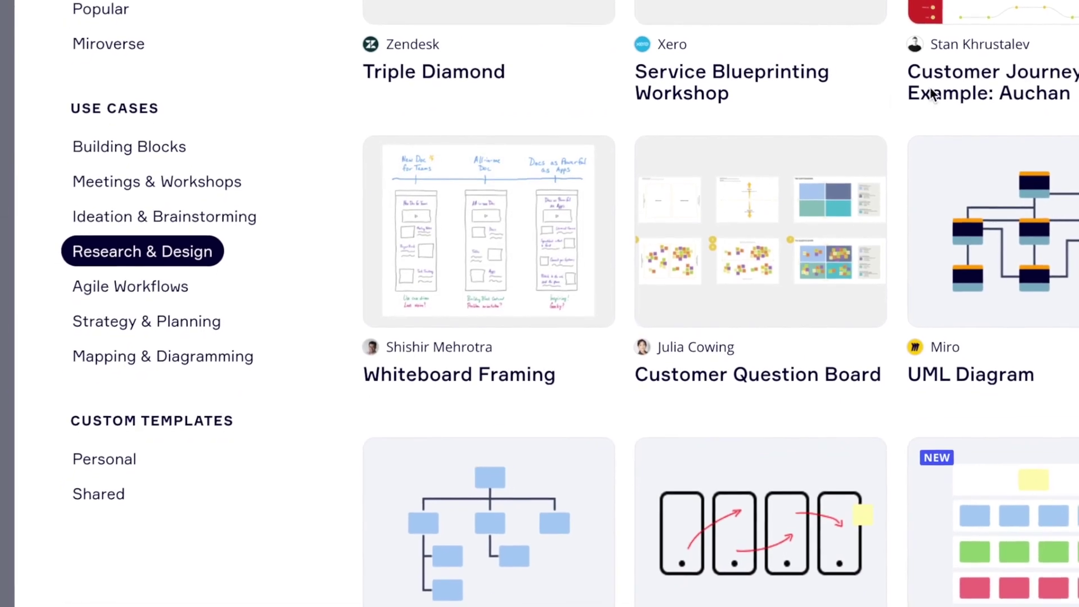
pyautogui.scroll(-10, 799, 242)
pyautogui.scroll(6, 818, 252)
pyautogui.moveTo(801, 250)
pyautogui.scroll(3, 801, 248)
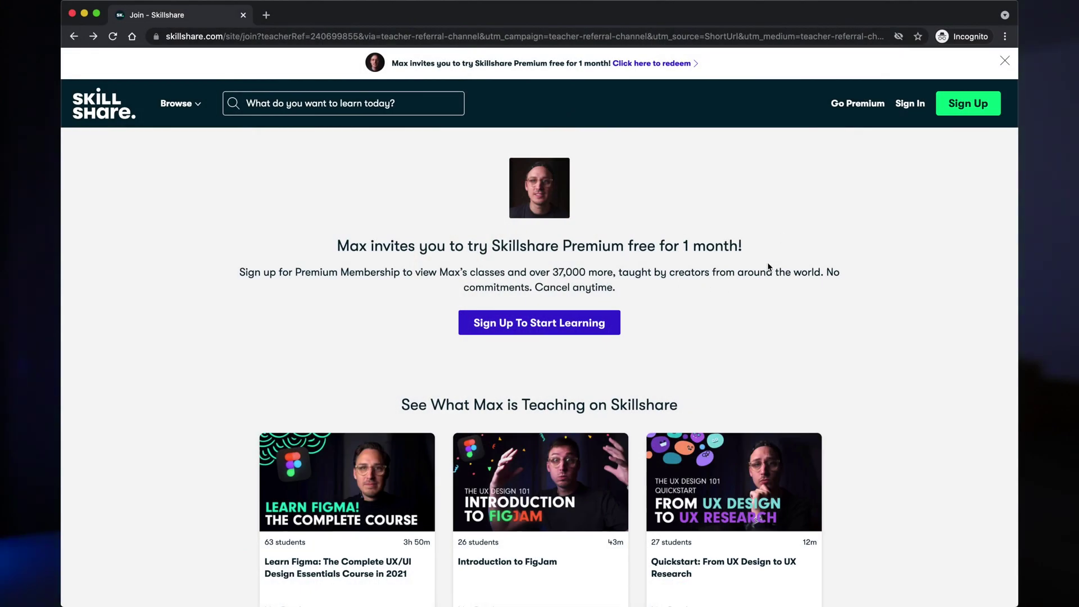
pyautogui.scroll(-10, 769, 266)
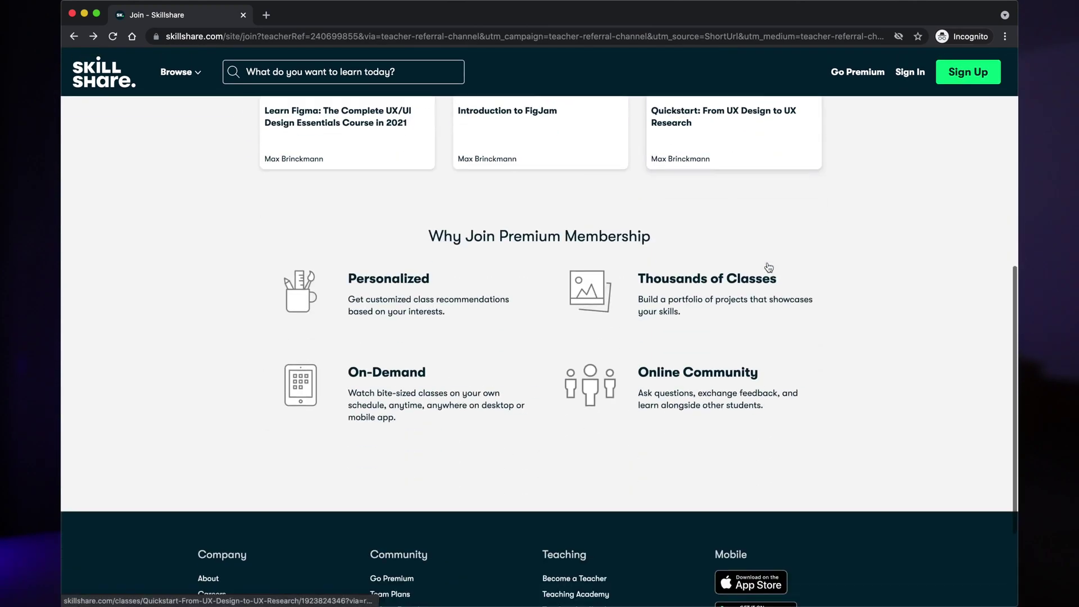
pyautogui.scroll(10, 771, 263)
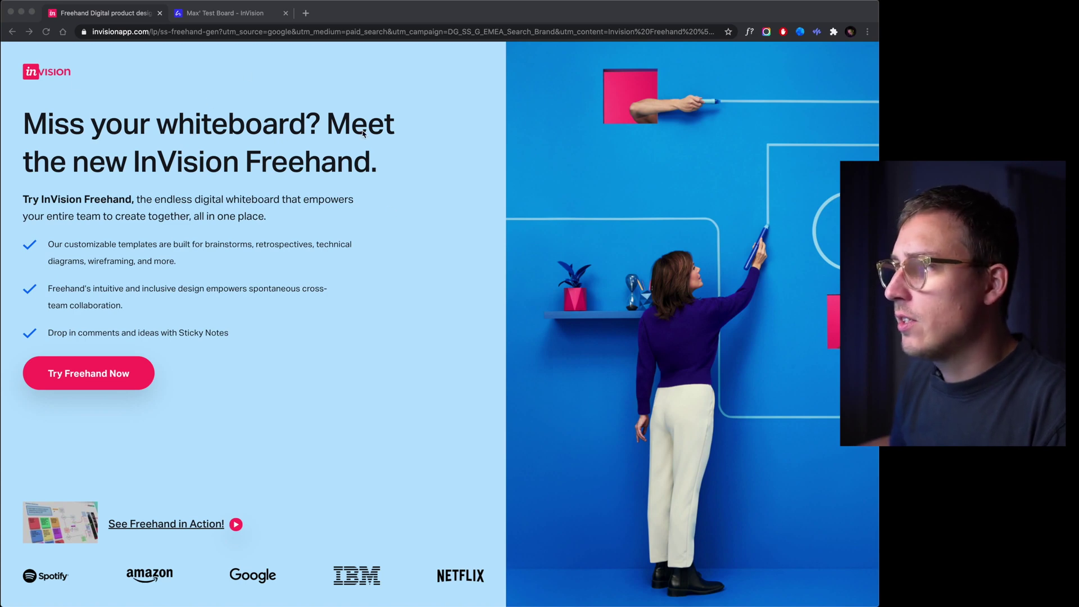
# - Go to the test board tab and browse the All templates dialog to find Brainstorming
pyautogui.click(219, 16)
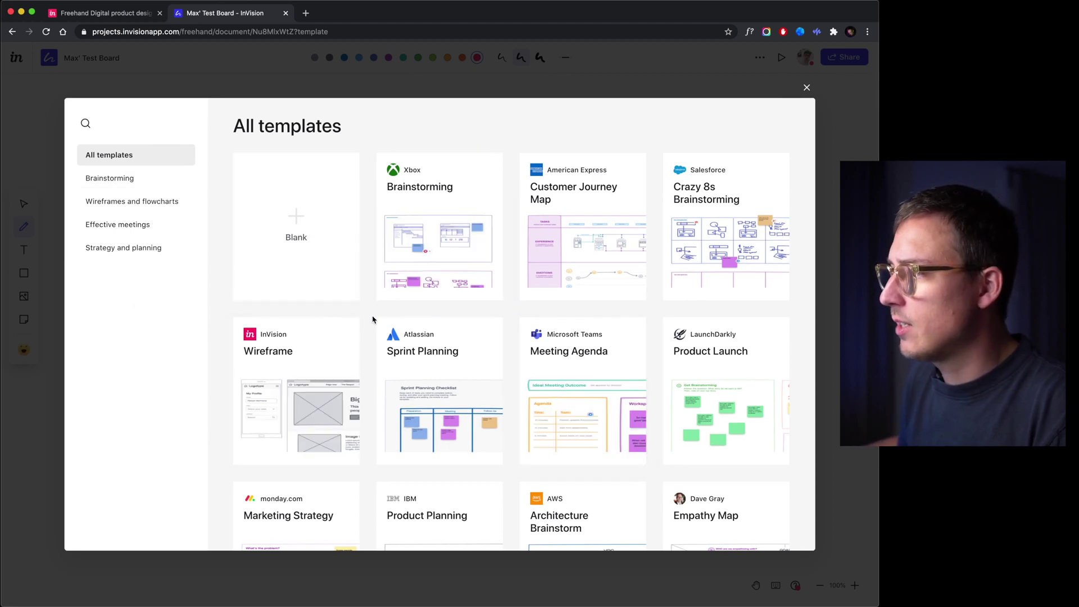
pyautogui.scroll(-10, 372, 319)
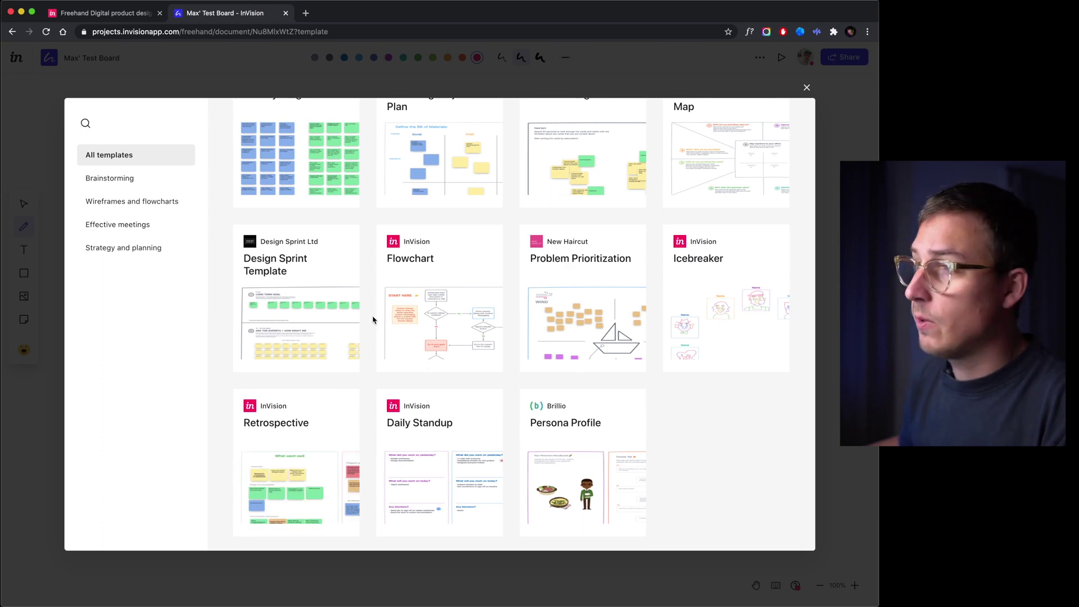
pyautogui.moveTo(377, 321)
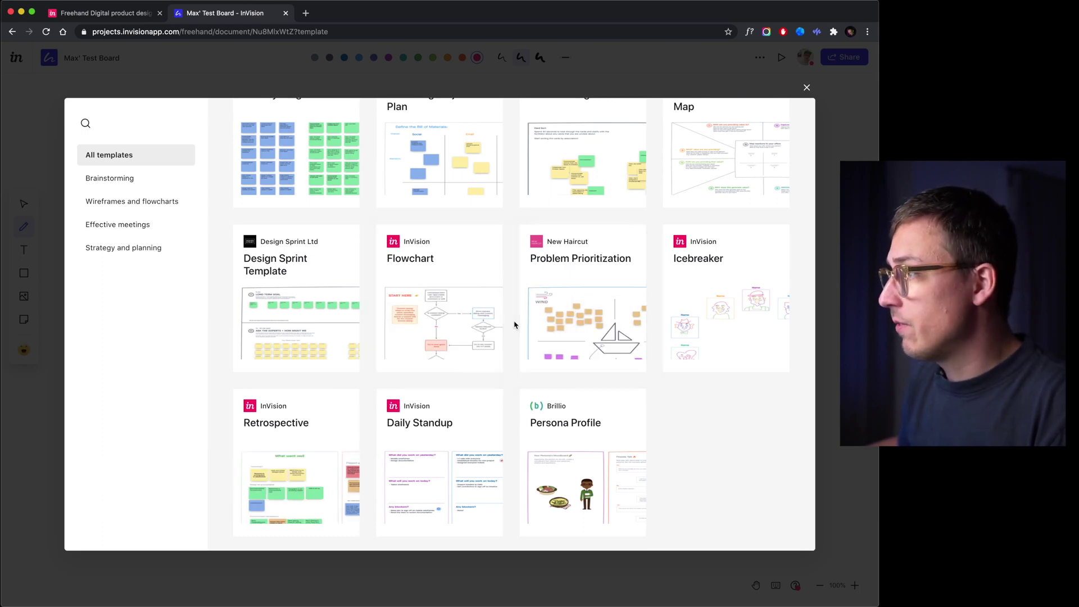
pyautogui.scroll(6, 513, 323)
pyautogui.scroll(3, 513, 326)
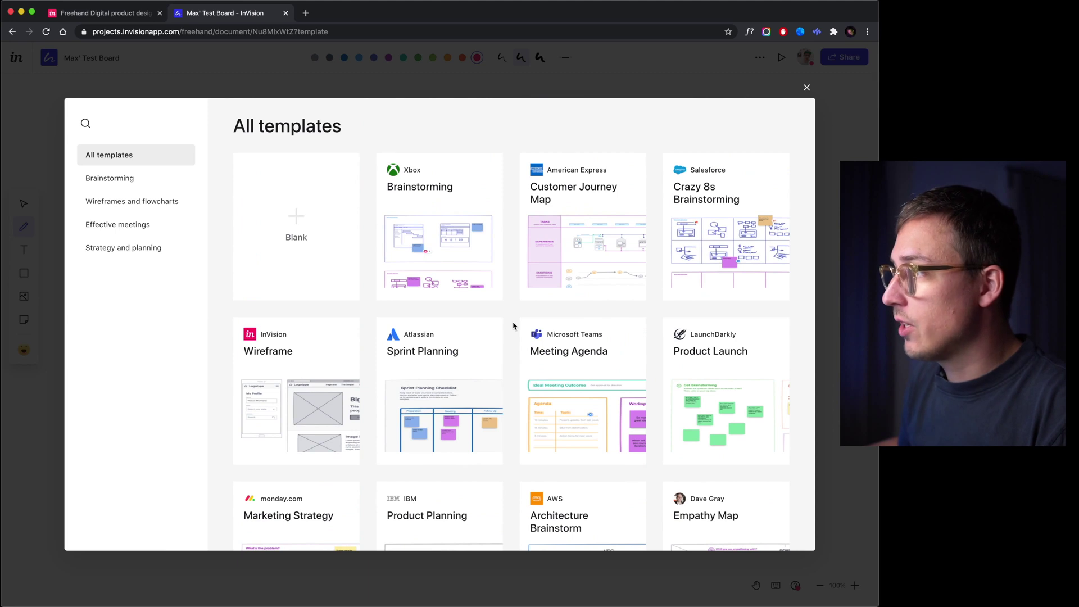
pyautogui.scroll(-2, 511, 326)
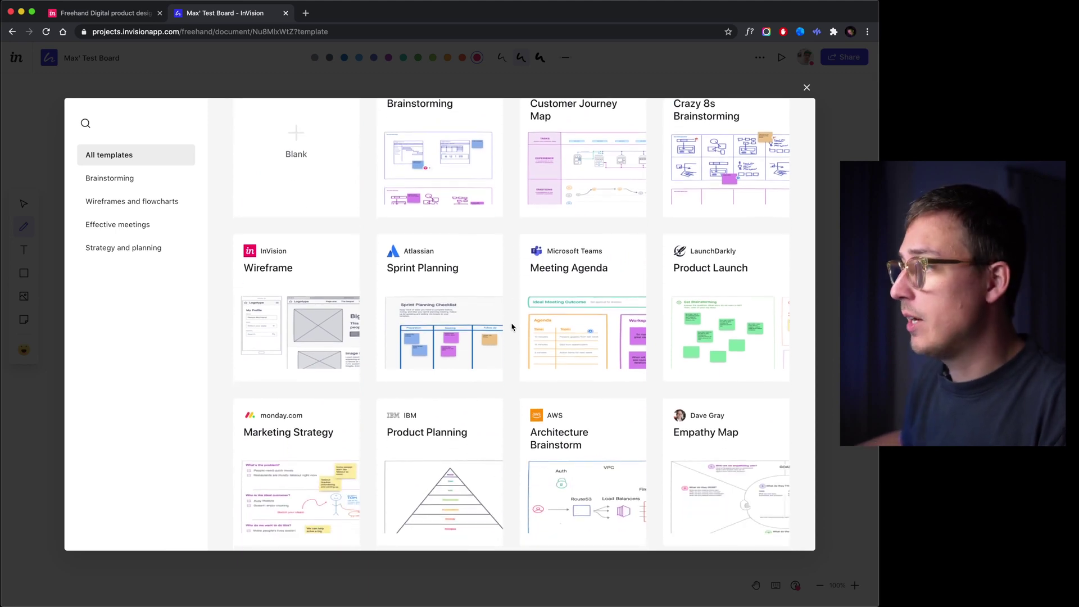
pyautogui.moveTo(525, 279)
pyautogui.scroll(2, 513, 282)
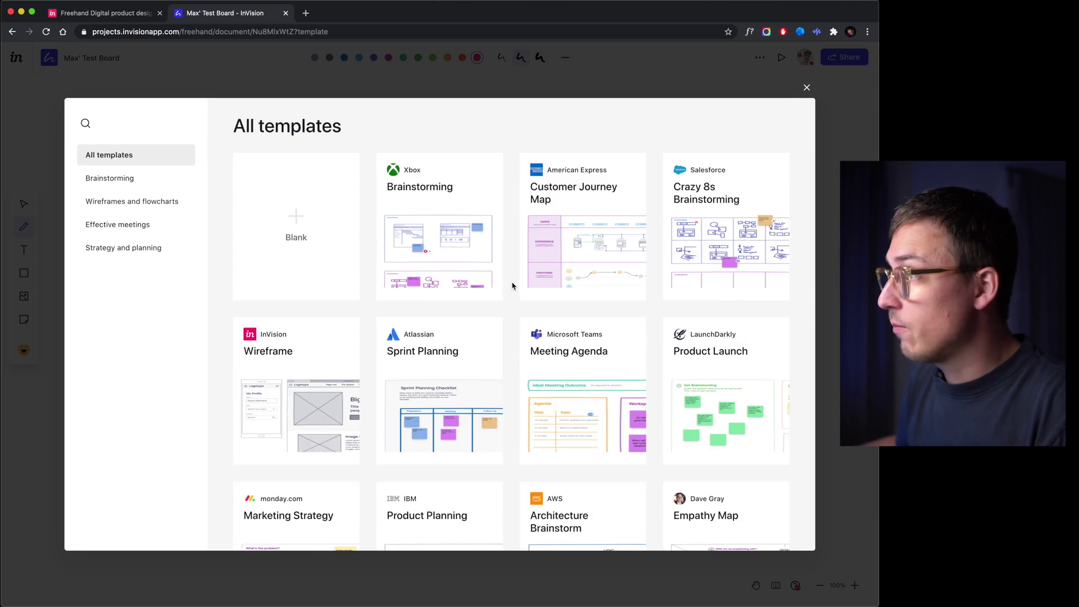
# - Use the Brainstorming template on the test board and look over what it adds
pyautogui.moveTo(385, 263)
pyautogui.click(412, 283)
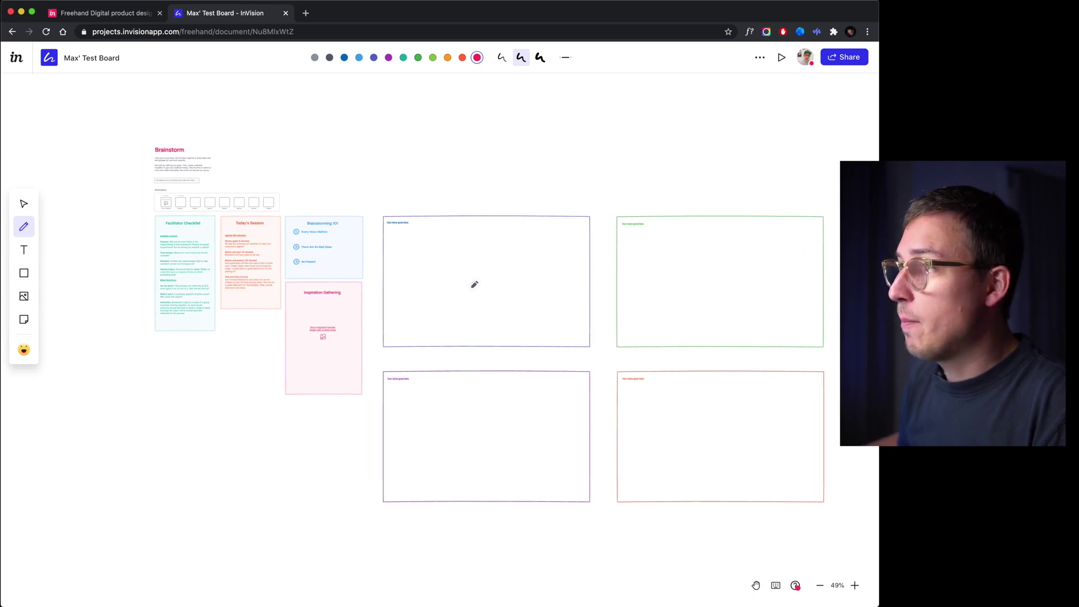
pyautogui.hscroll(3, 480, 284)
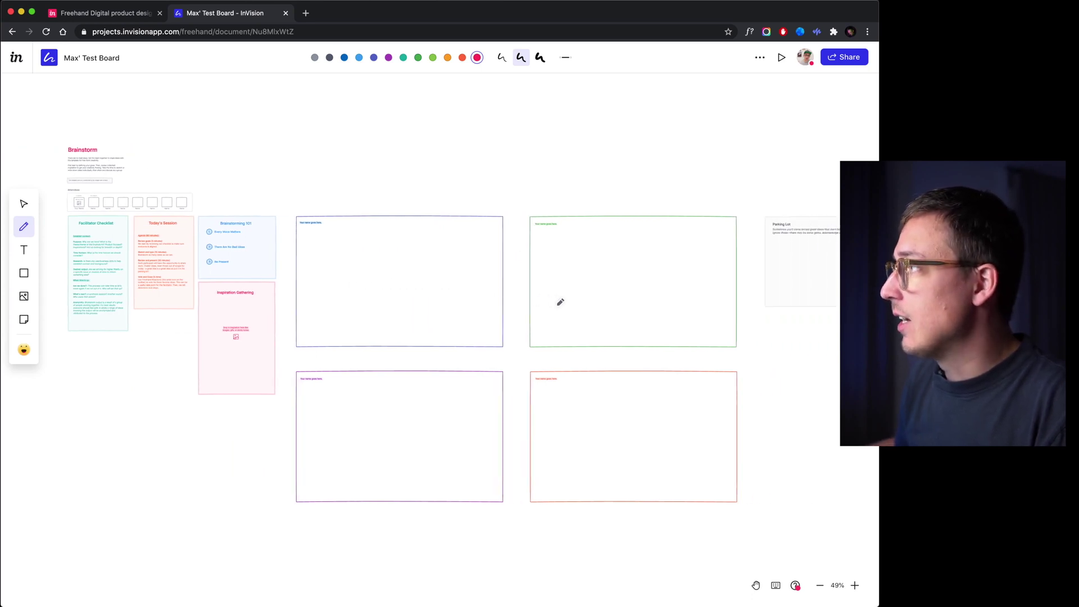
pyautogui.scroll(5, 298, 138)
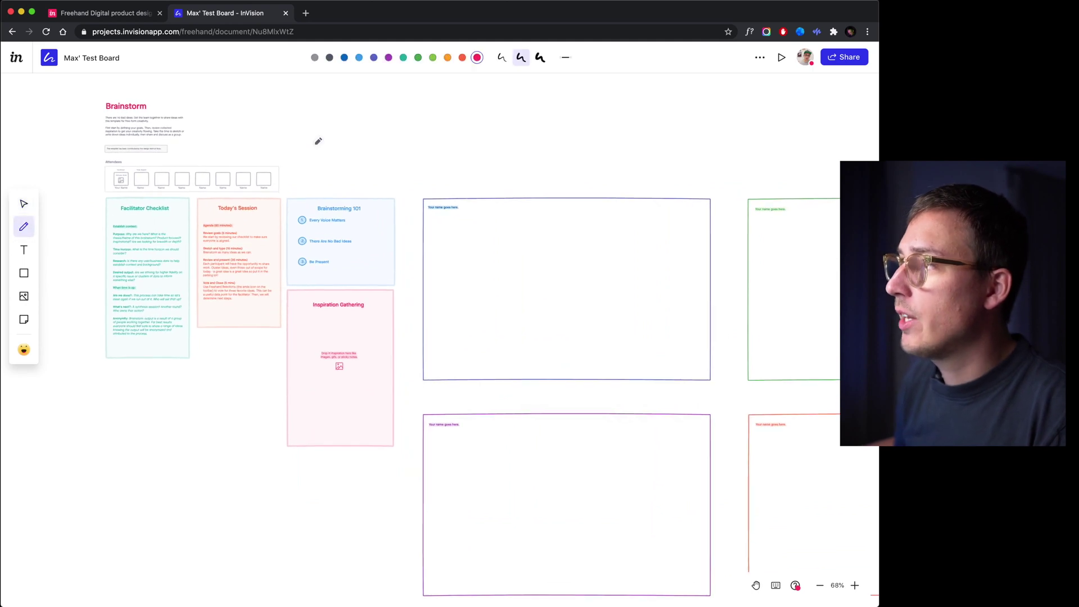
# - With the Select tool, select all template content with Cmd+A and delete it
pyautogui.click(23, 204)
pyautogui.scroll(5, 340, 221)
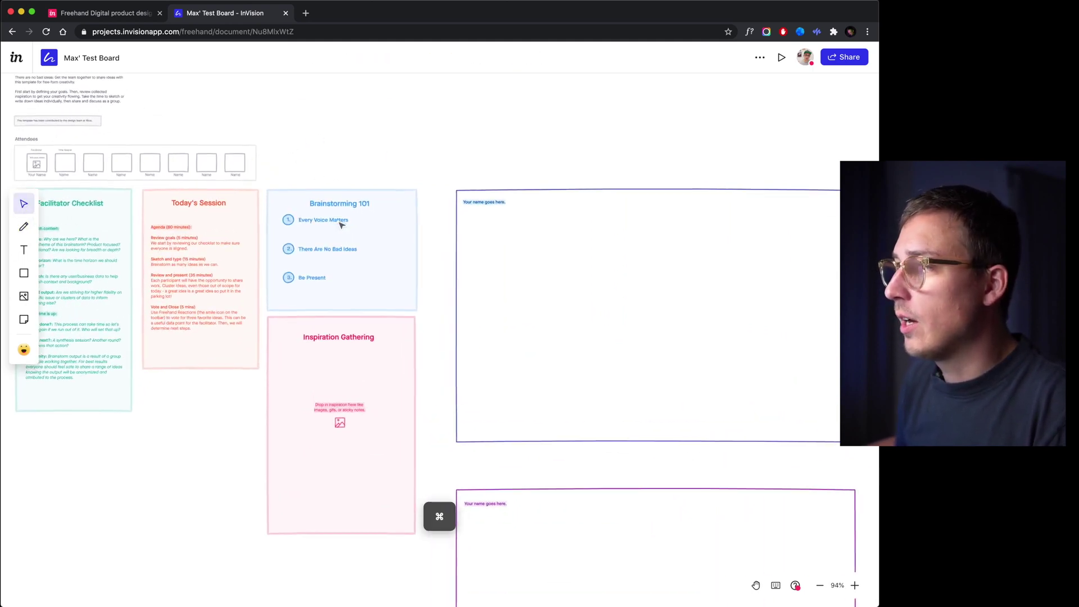
pyautogui.hscroll(-3, 188, 269)
pyautogui.scroll(2, 187, 269)
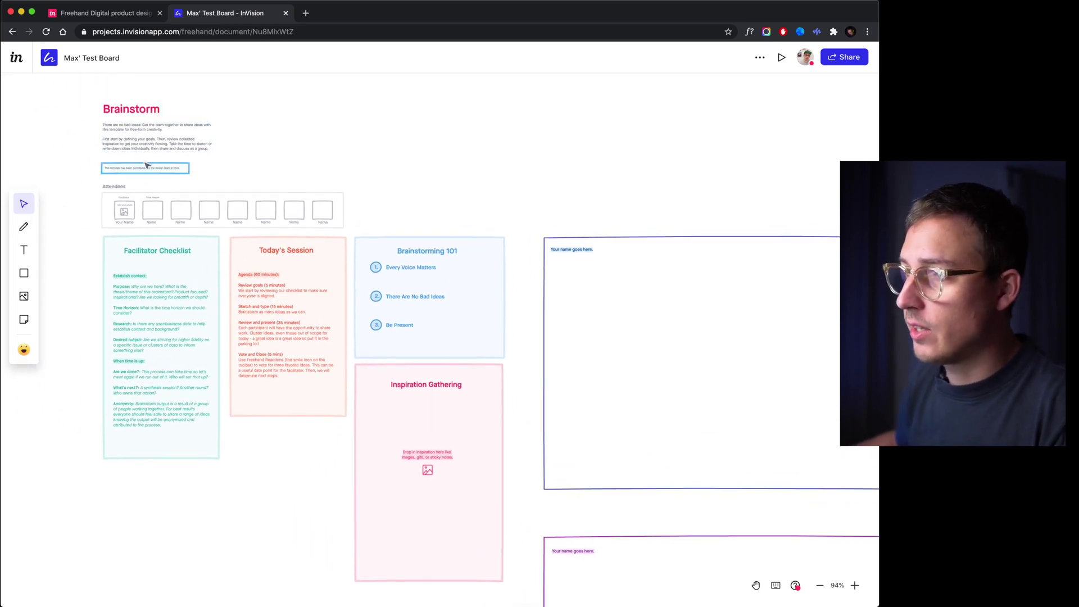
pyautogui.scroll(5, 132, 207)
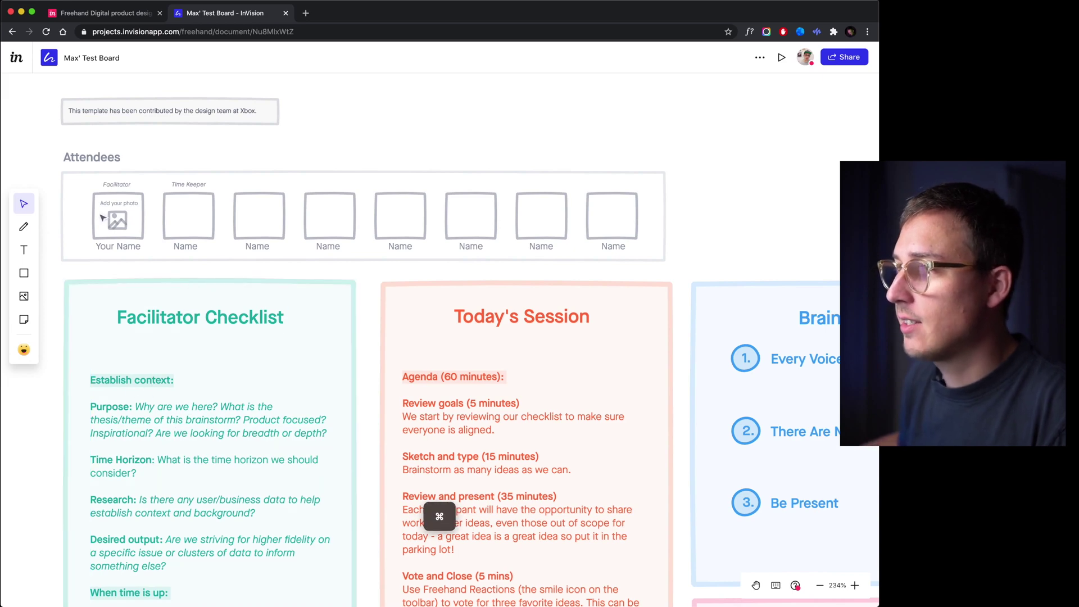
pyautogui.scroll(-10, 298, 232)
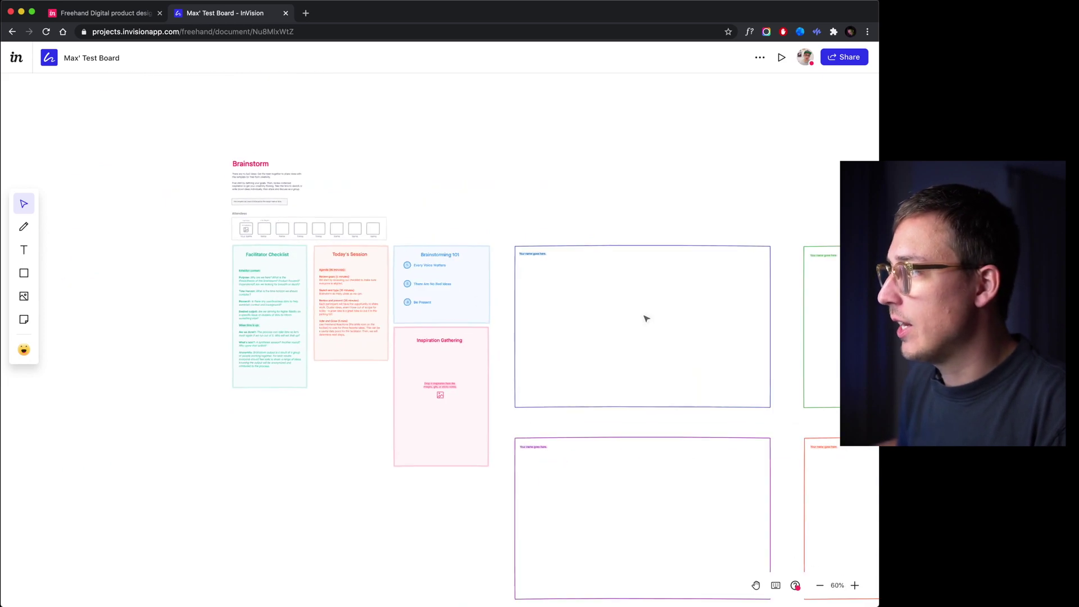
pyautogui.hscroll(5, 402, 135)
pyautogui.scroll(-2, 401, 135)
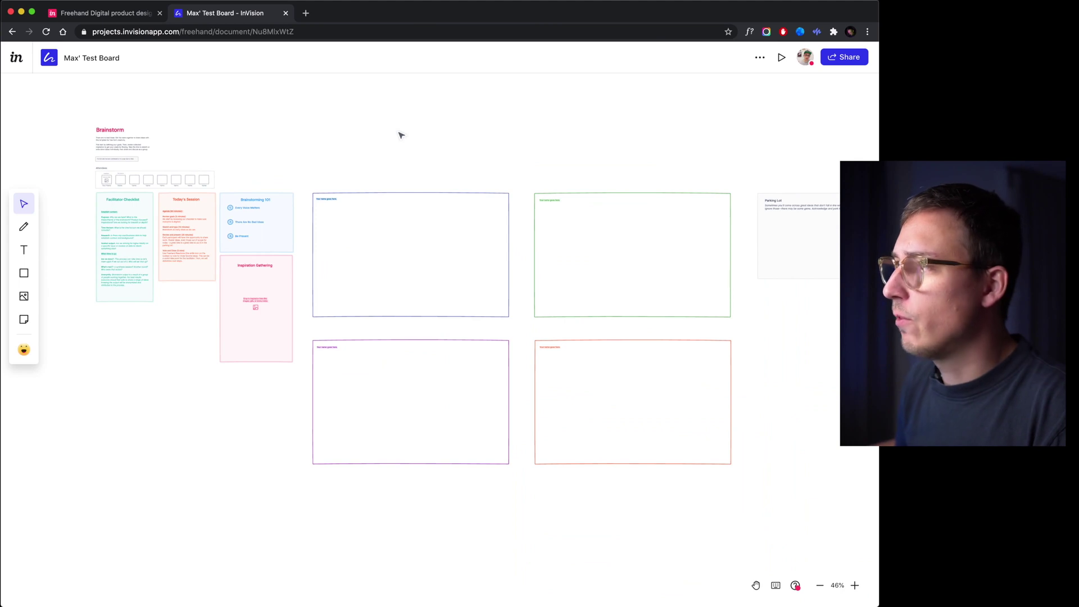
pyautogui.press('super+a')
pyautogui.press('BackSpace')
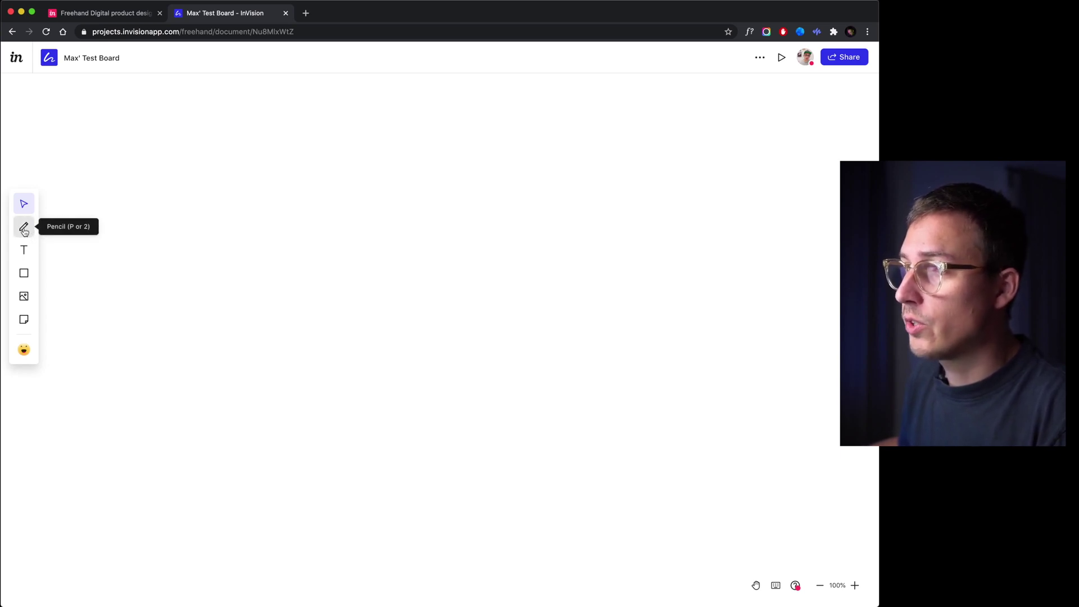
# - Draw a red looping scribble and add the text 'dsfsdfds' below it
pyautogui.press('p')
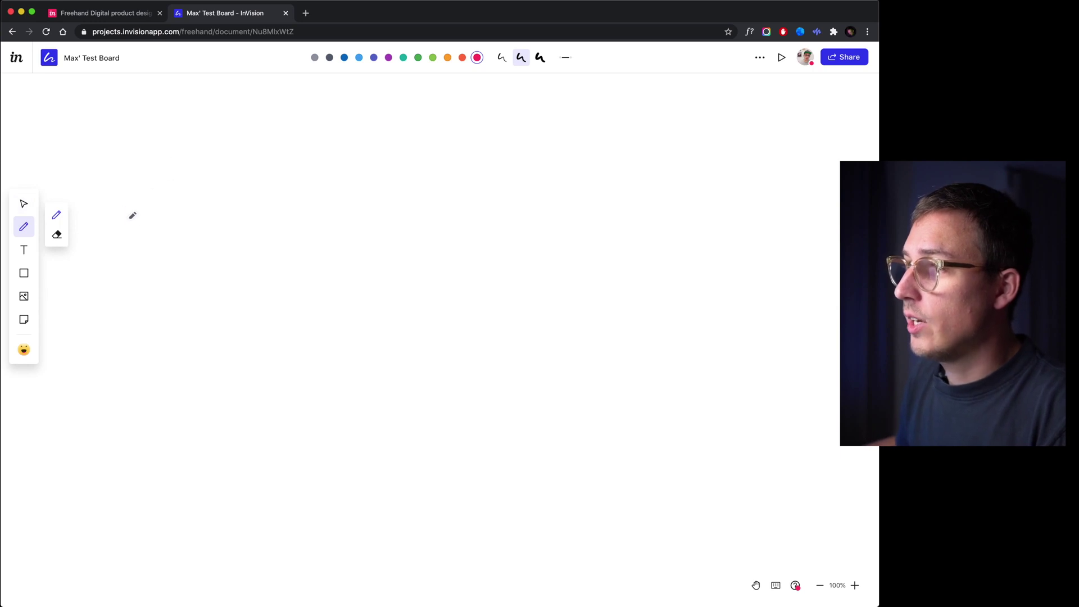
pyautogui.moveTo(154, 190); pyautogui.dragTo(318, 263)
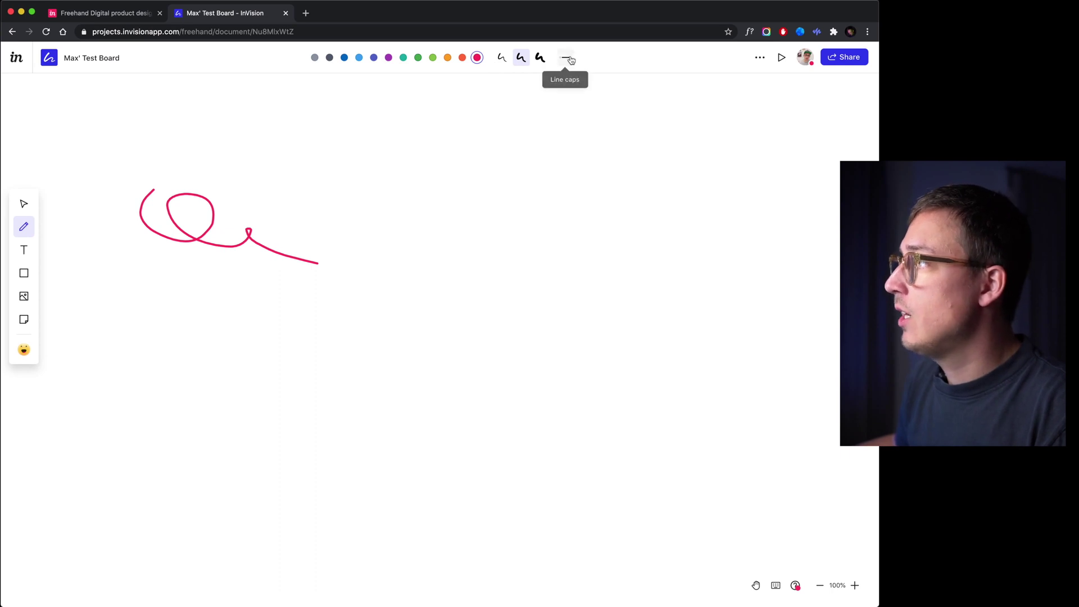
pyautogui.click(24, 249)
pyautogui.click(172, 291)
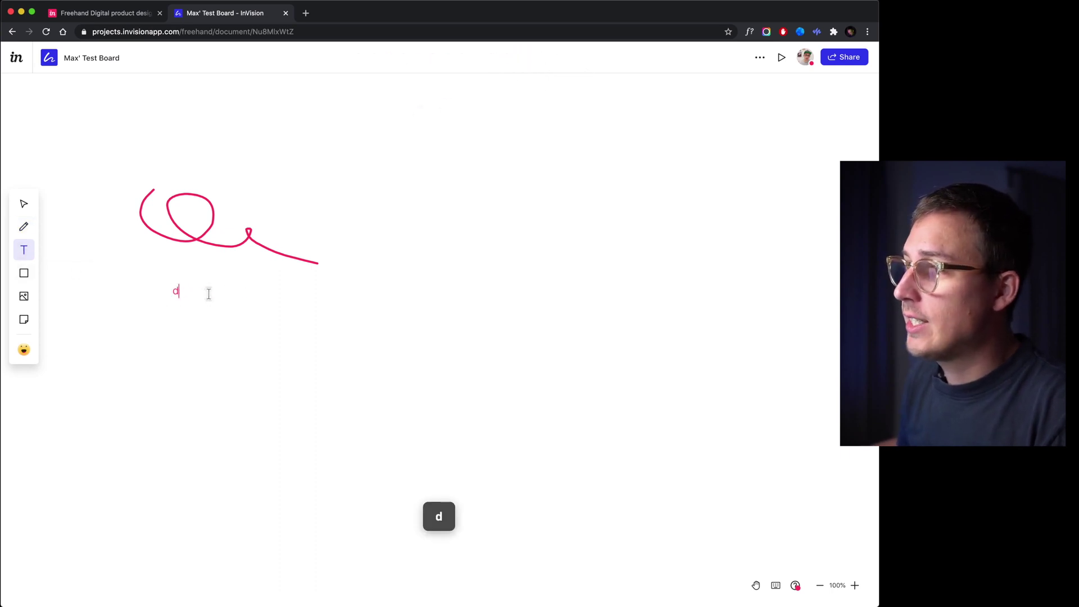
pyautogui.write('dsfsdfds')
# - Draw a rectangle below the text and add a blue sticky note reading 'sdfsdfsdf' beside the scribble
pyautogui.click(23, 273)
pyautogui.moveTo(193, 330); pyautogui.dragTo(399, 437)
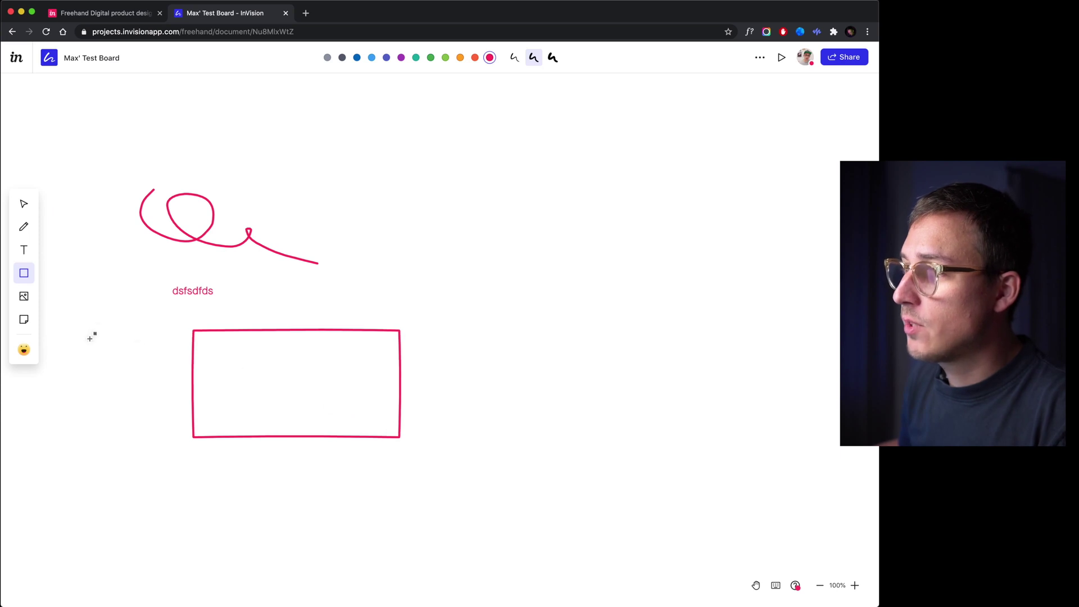
pyautogui.click(23, 320)
pyautogui.click(420, 265)
pyautogui.write('sdfsdfsdf')
# - Stamp a laughing emoji and a party emoji on the board near the rectangle
pyautogui.click(24, 350)
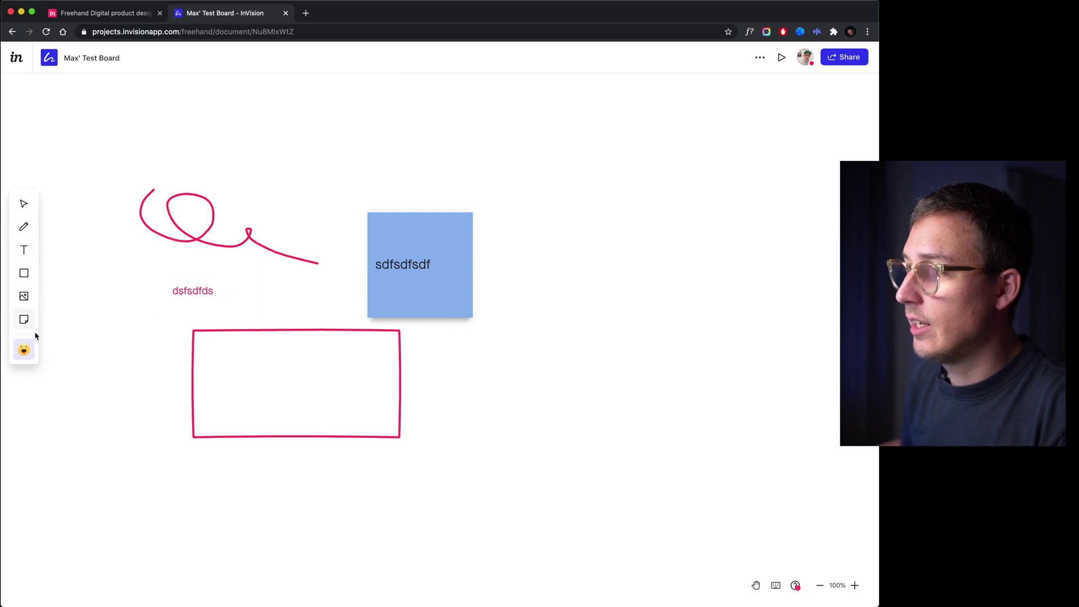
pyautogui.click(152, 333)
pyautogui.click(146, 330)
pyautogui.click(105, 337)
pyautogui.click(161, 333)
pyautogui.press('Escape')
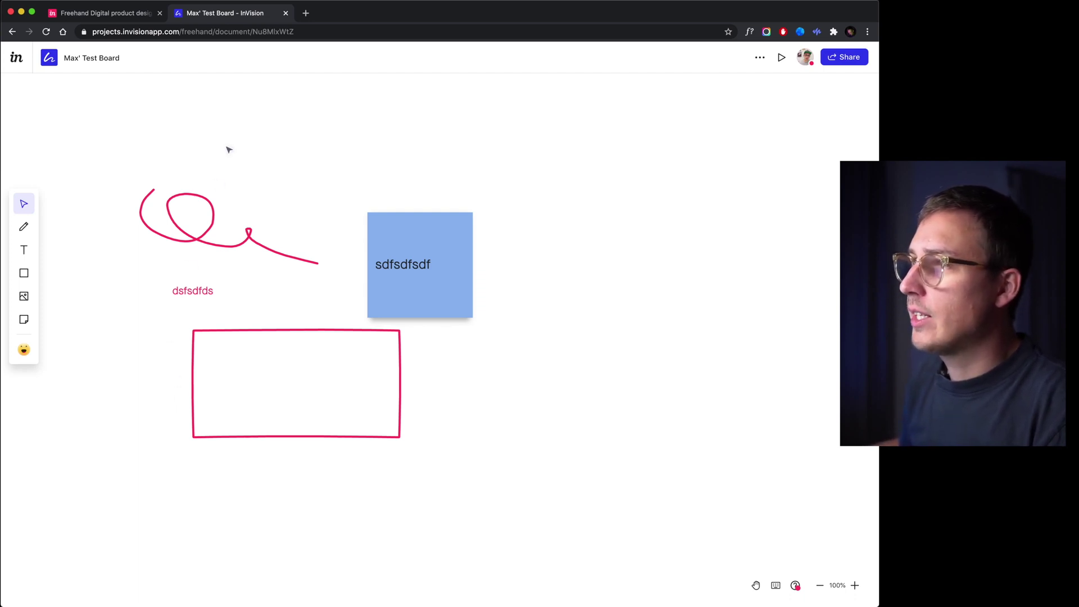
# - Zoom out and pan so the items sit near the middle, then deselect the sticky note
pyautogui.scroll(-5, 405, 183)
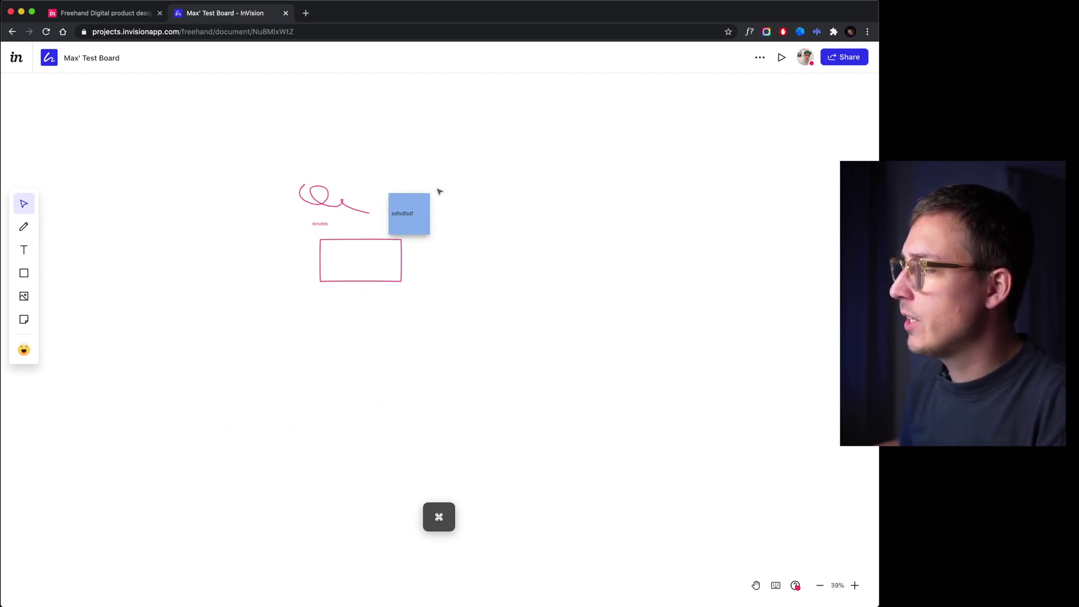
pyautogui.moveTo(508, 193); pyautogui.dragTo(410, 291)
pyautogui.press('space')
pyautogui.moveTo(632, 224)
pyautogui.mouseDown()
pyautogui.moveTo(386, 415)
pyautogui.moveTo(378, 371)
pyautogui.mouseUp()
pyautogui.press('space')
pyautogui.moveTo(525, 240)
pyautogui.mouseDown()
pyautogui.moveTo(255, 397)
pyautogui.moveTo(530, 337)
pyautogui.mouseUp()
pyautogui.click(624, 306)
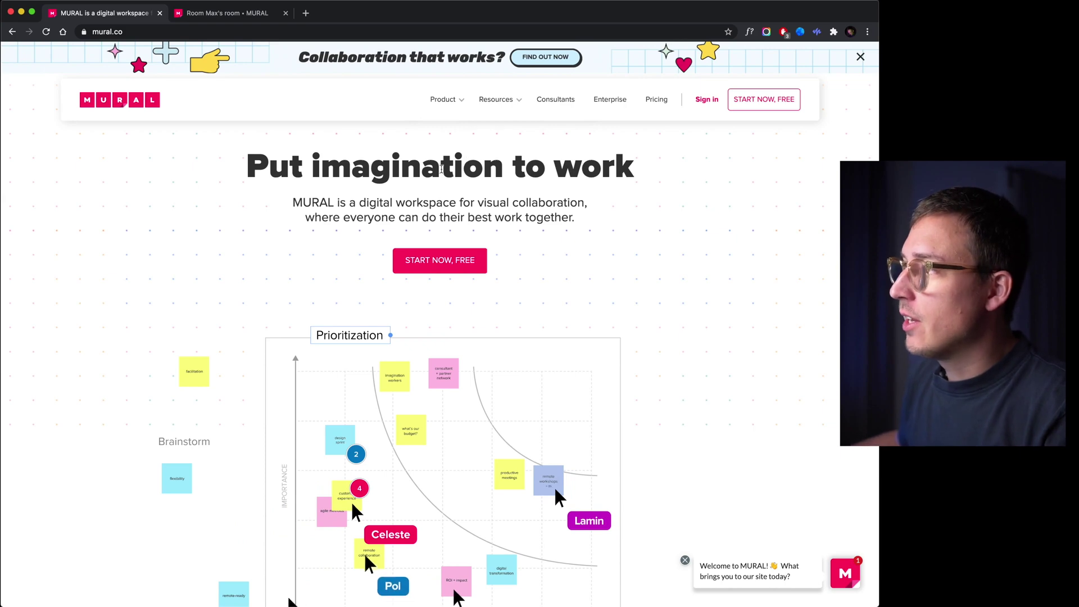
# - Scroll the mural.co homepage and close the 'Welcome to MURAL!' chat popup
pyautogui.scroll(-3, 567, 212)
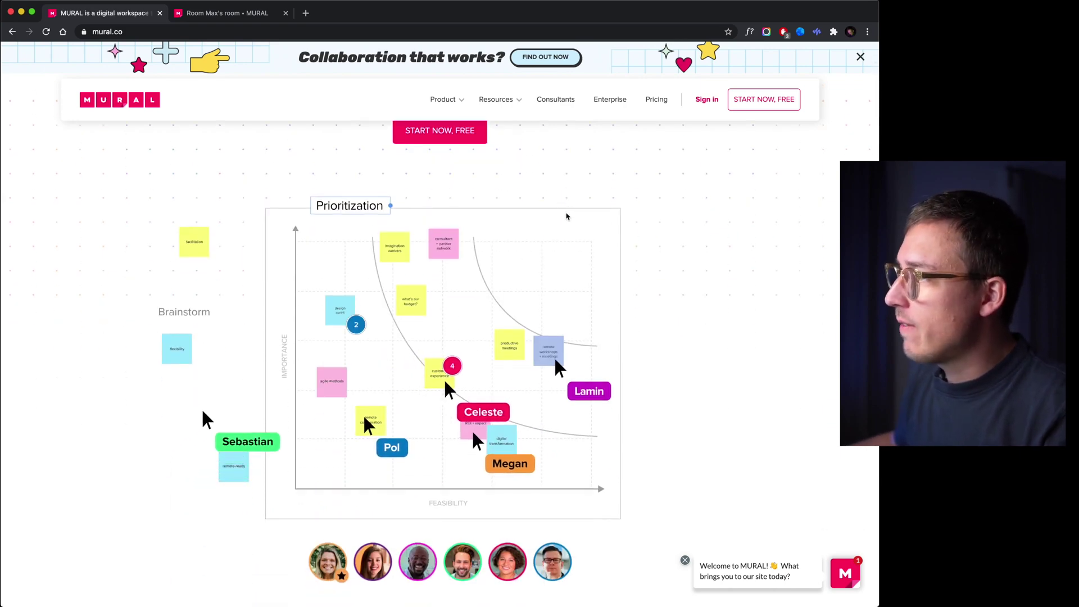
pyautogui.scroll(-2, 566, 216)
pyautogui.scroll(5, 562, 216)
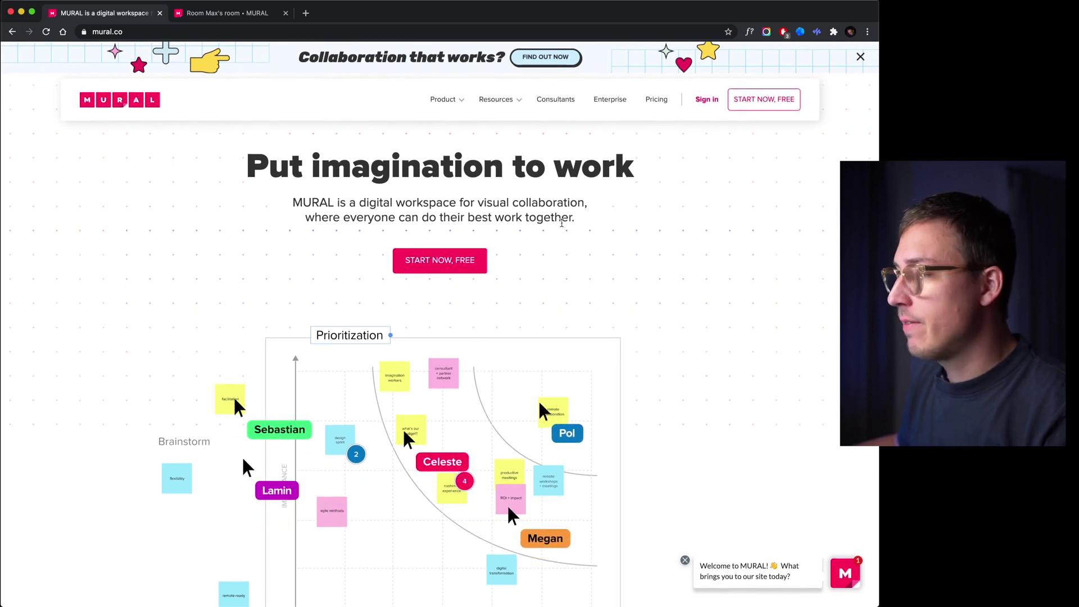
pyautogui.click(686, 559)
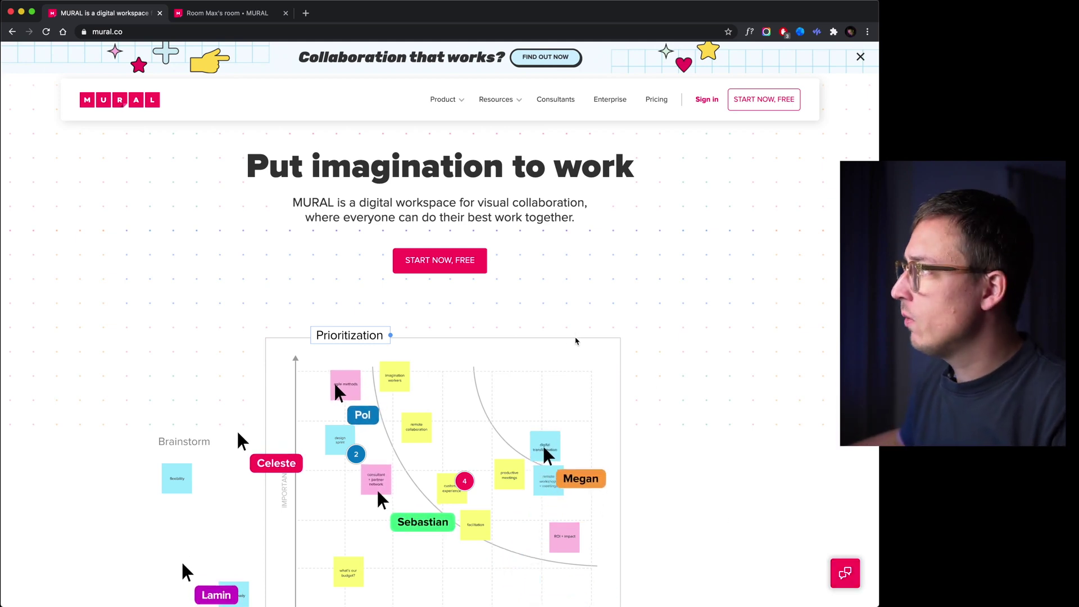
# - Scroll through the MURAL homepage, then close its tab with Cmd+W to return to the private room
pyautogui.scroll(-3, 618, 348)
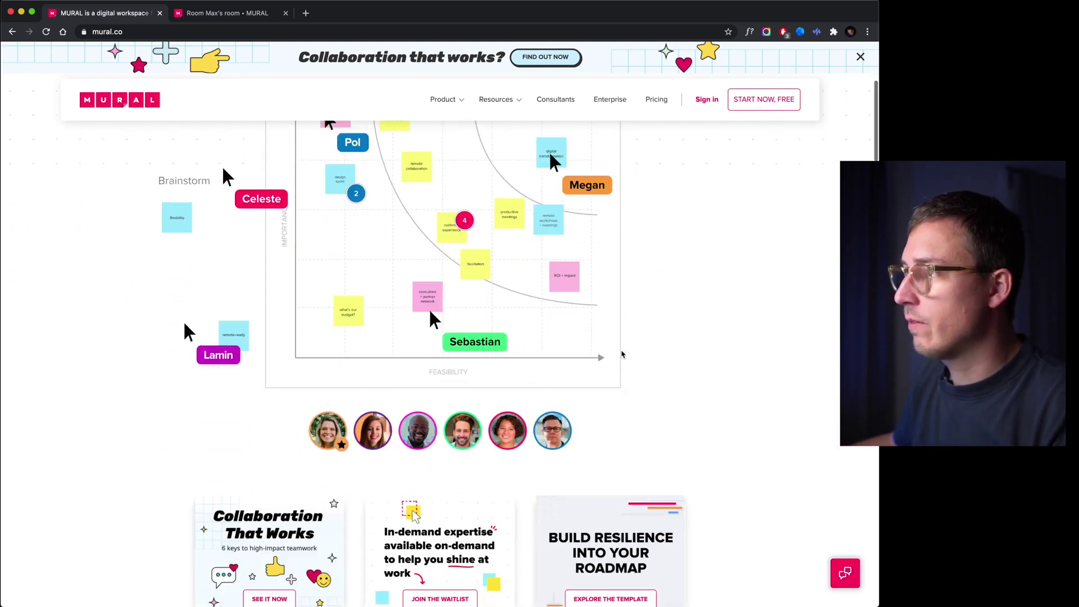
pyautogui.scroll(-1, 622, 355)
pyautogui.scroll(-4, 622, 354)
pyautogui.scroll(3, 621, 355)
pyautogui.scroll(5, 621, 354)
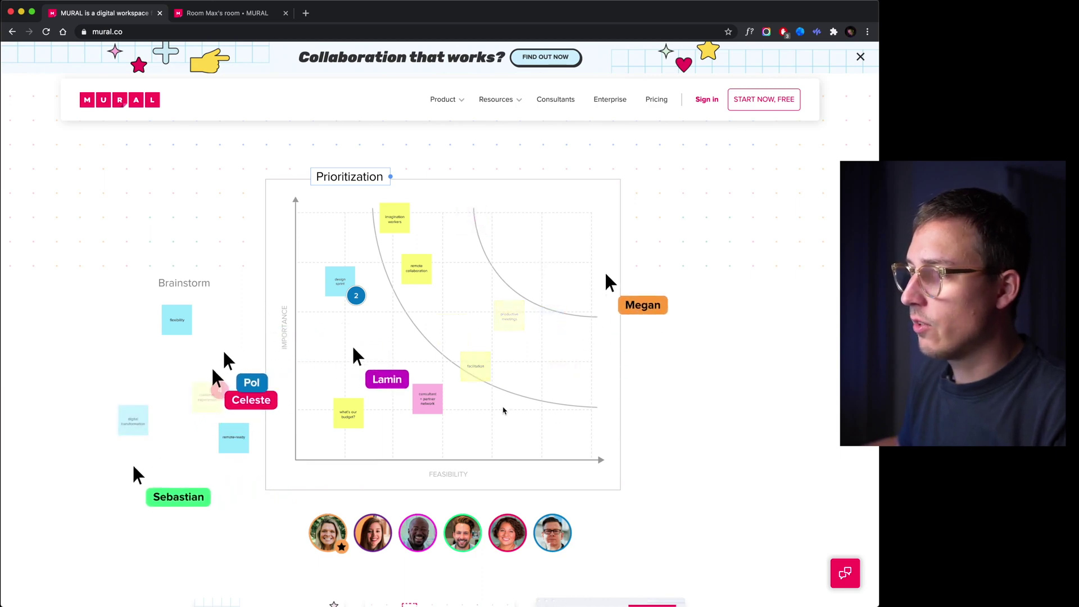
pyautogui.scroll(-2, 634, 437)
pyautogui.scroll(5, 633, 438)
pyautogui.moveTo(469, 189)
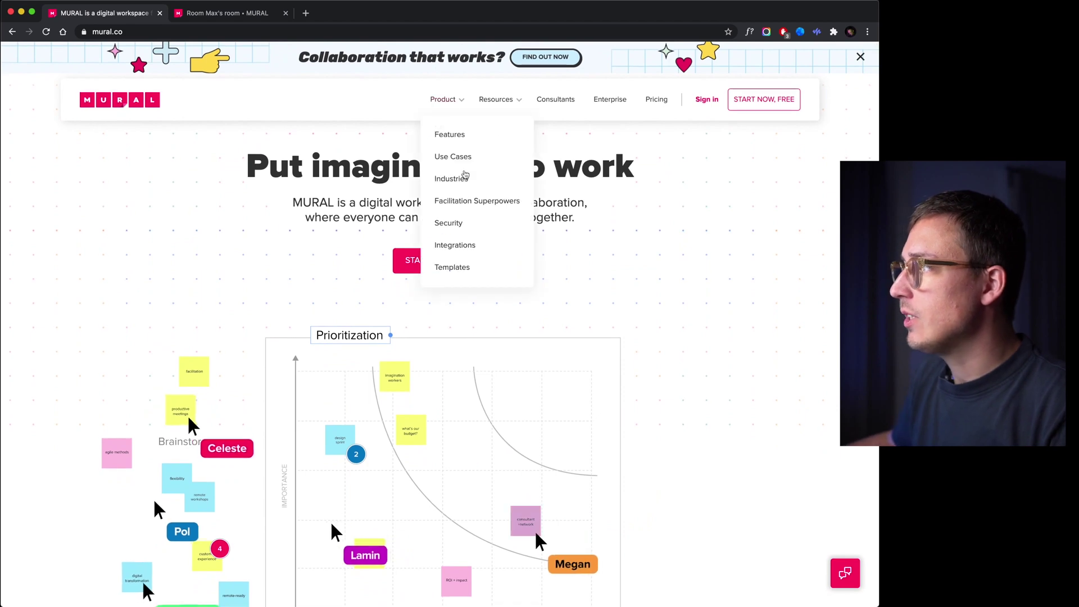
pyautogui.press('super+w')
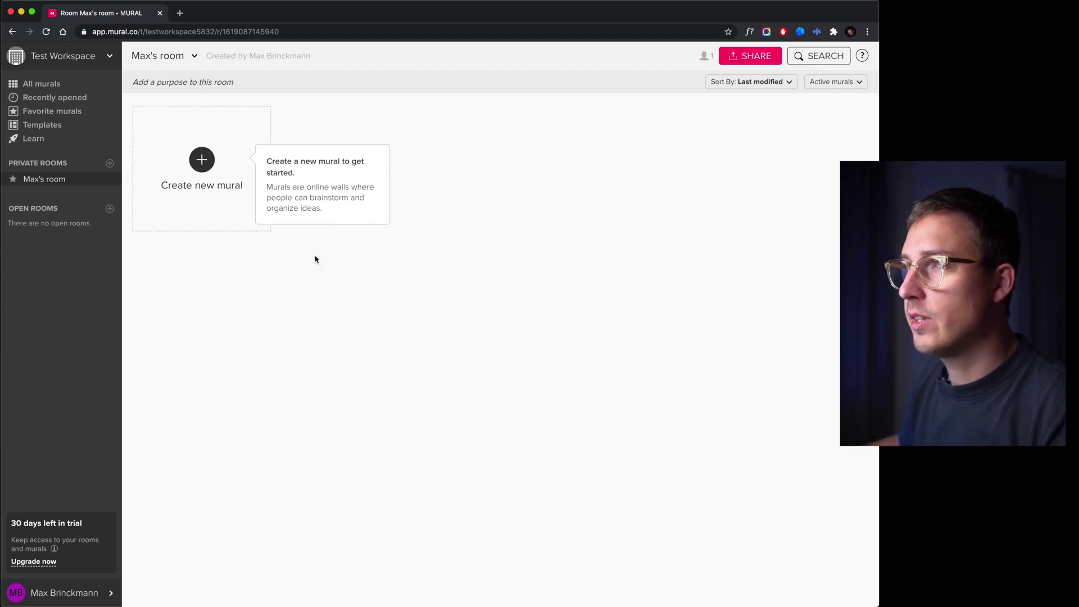
# - Choose 'Create new mural' in the room to open the template list
pyautogui.click(200, 163)
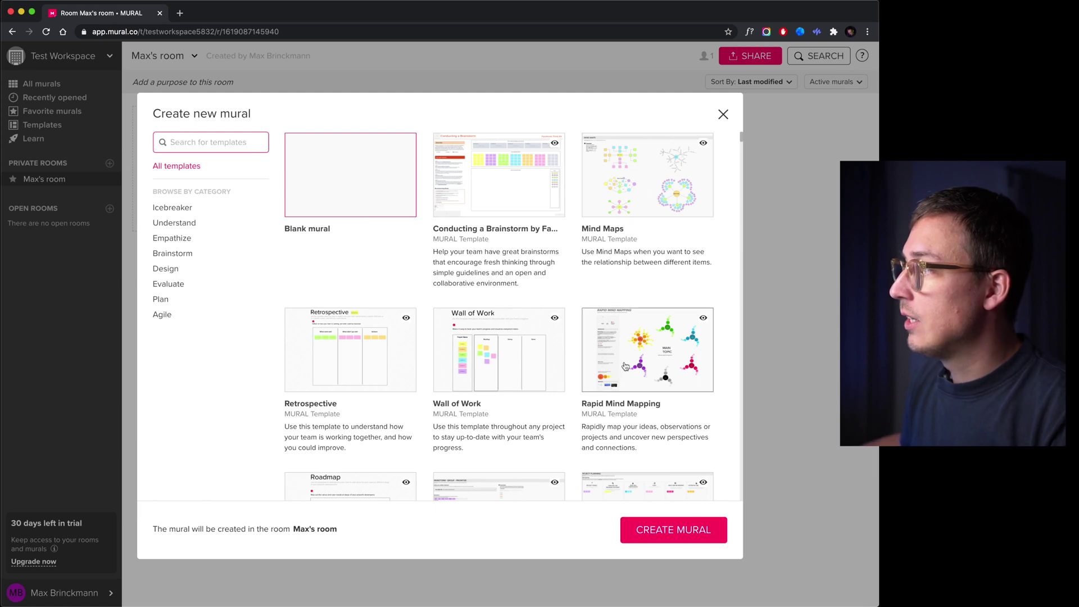
# - Pick the Retrospective template from the grid and confirm with CREATE MURAL
pyautogui.scroll(-5, 448, 351)
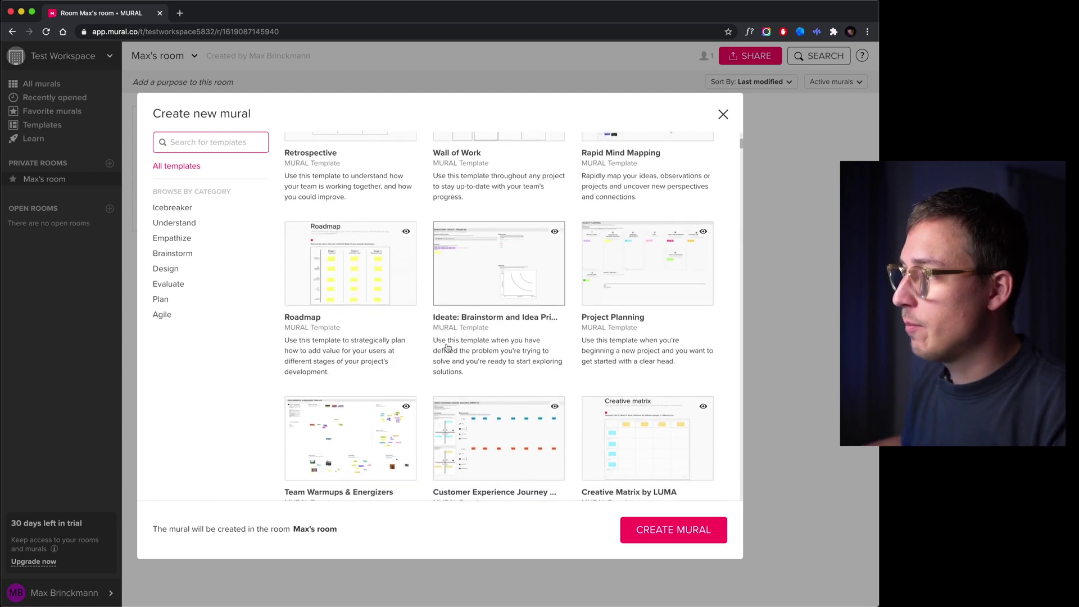
pyautogui.scroll(5, 448, 347)
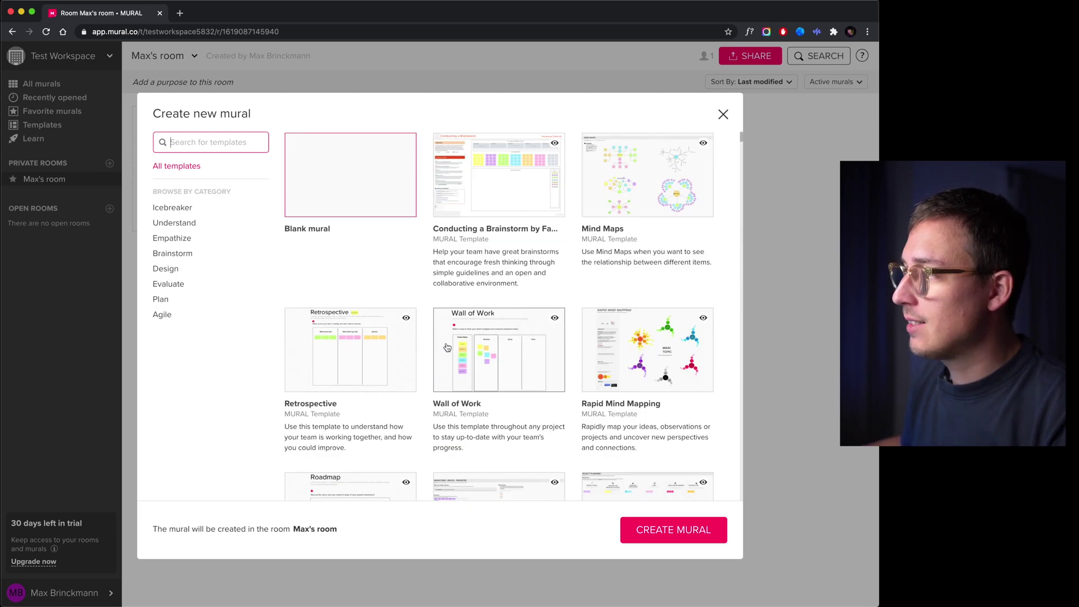
pyautogui.click(345, 351)
pyautogui.click(638, 525)
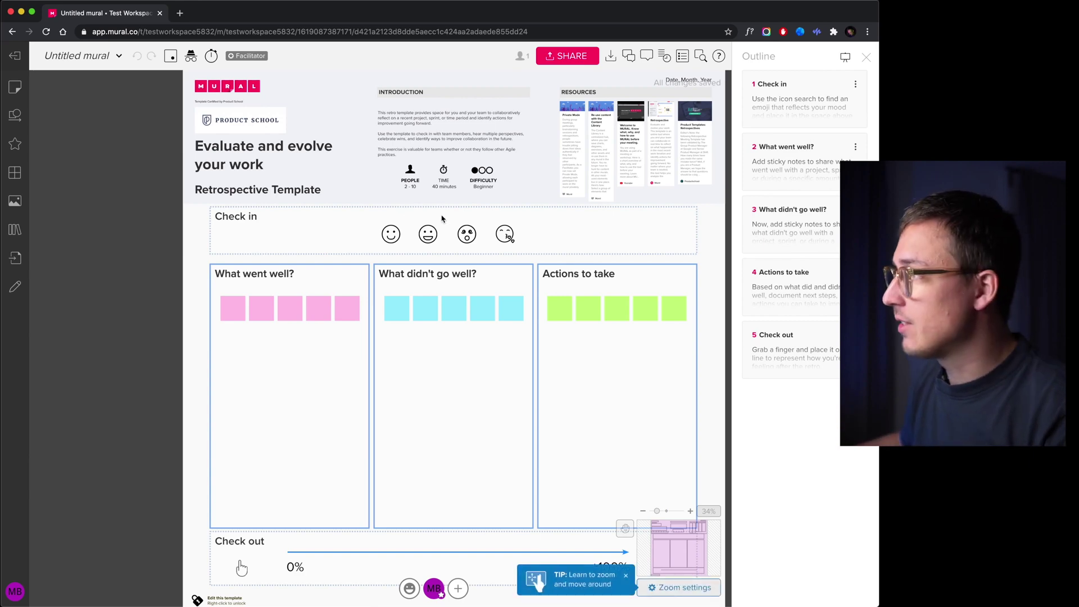
pyautogui.scroll(5, 460, 219)
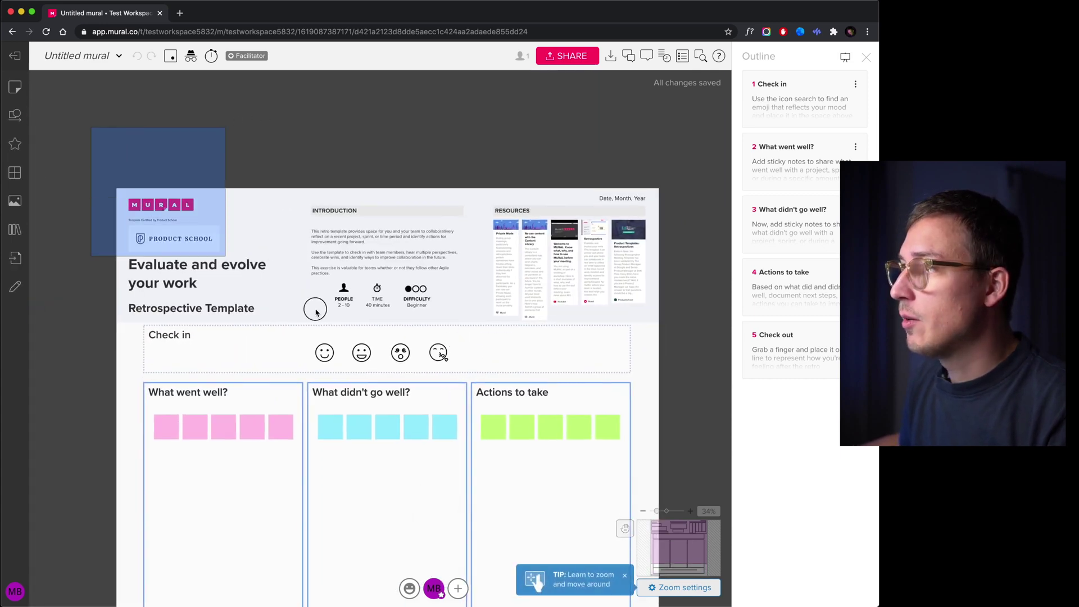
pyautogui.scroll(-1, 482, 344)
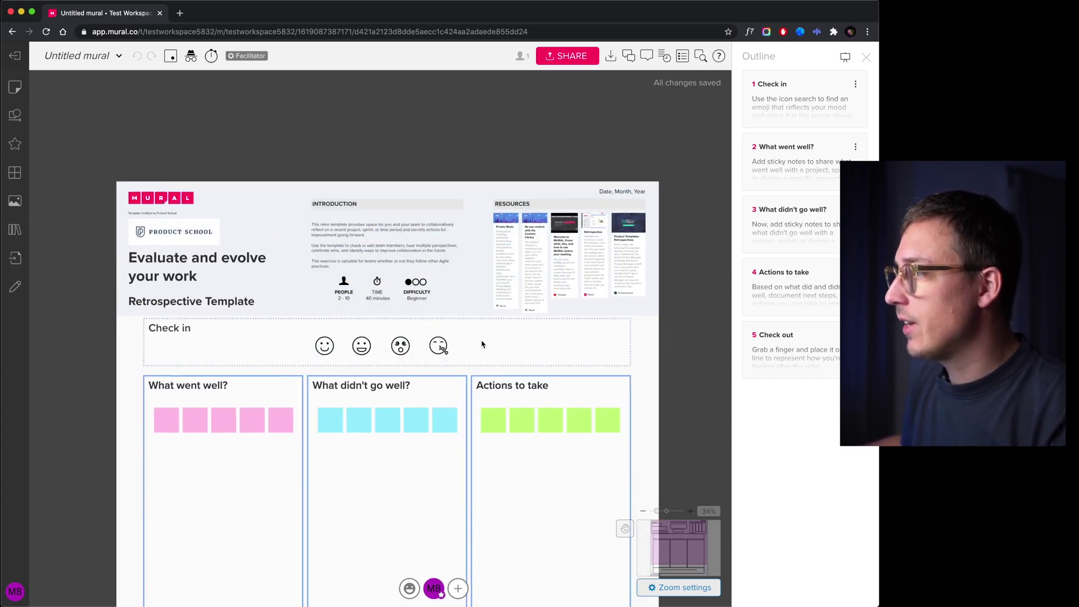
pyautogui.scroll(-5, 185, 402)
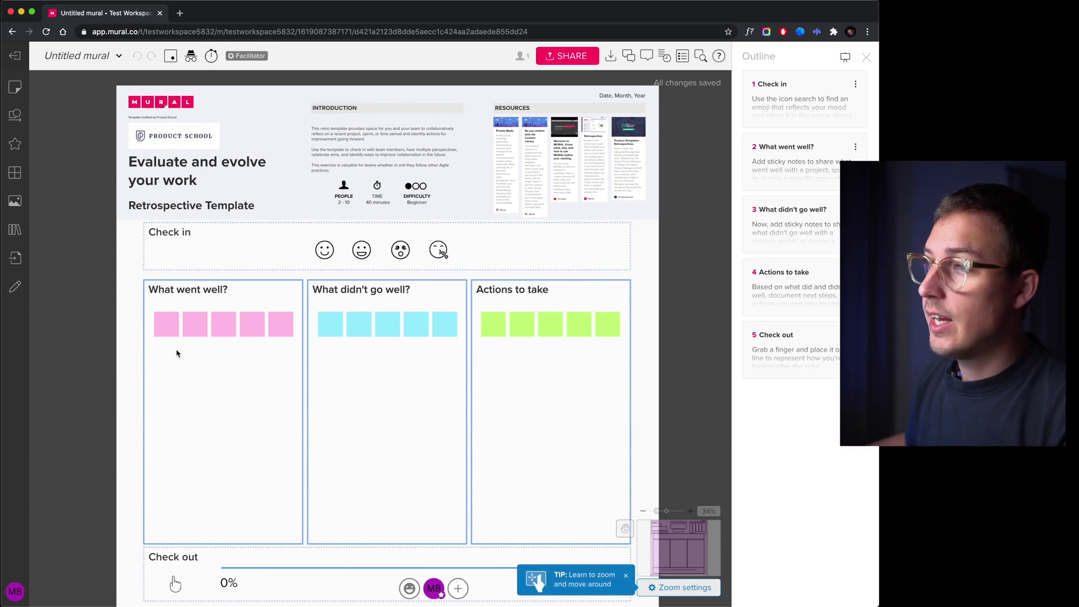
pyautogui.scroll(-6, 220, 345)
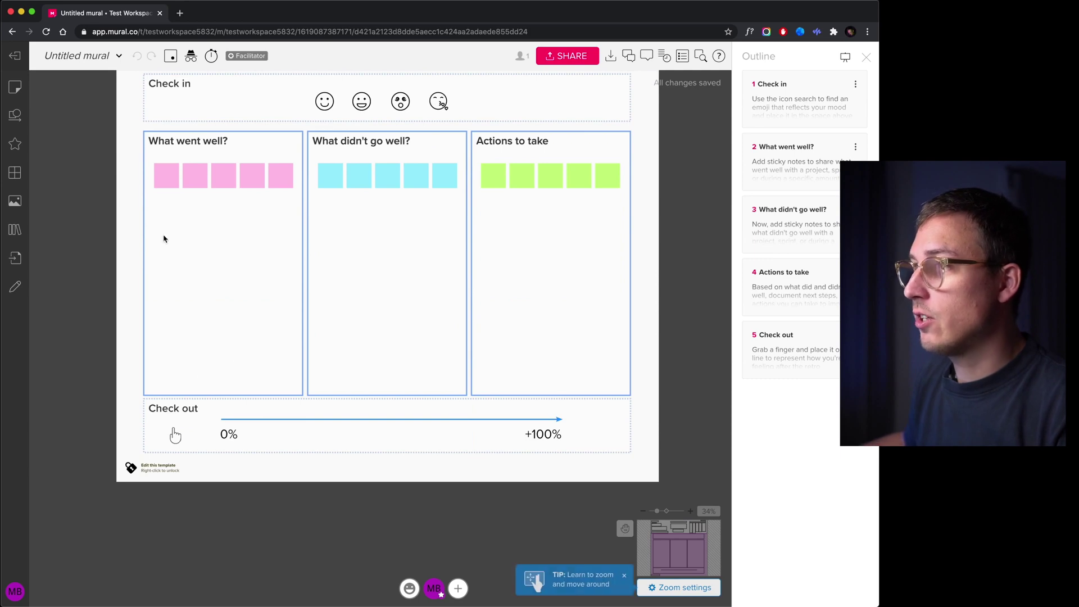
pyautogui.scroll(6, 232, 151)
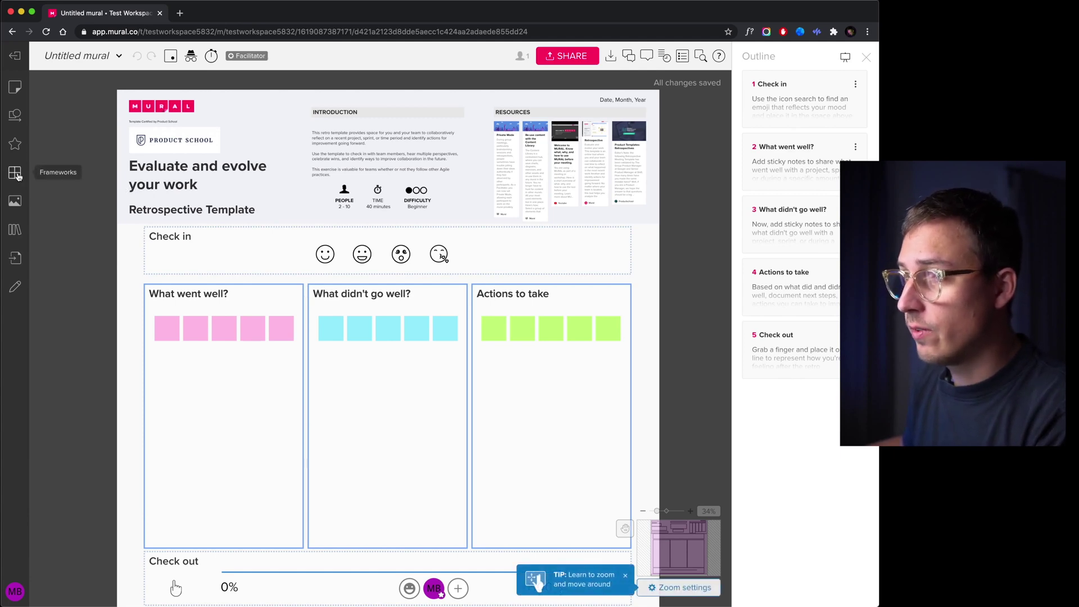
pyautogui.click(15, 174)
pyautogui.scroll(-5, 134, 253)
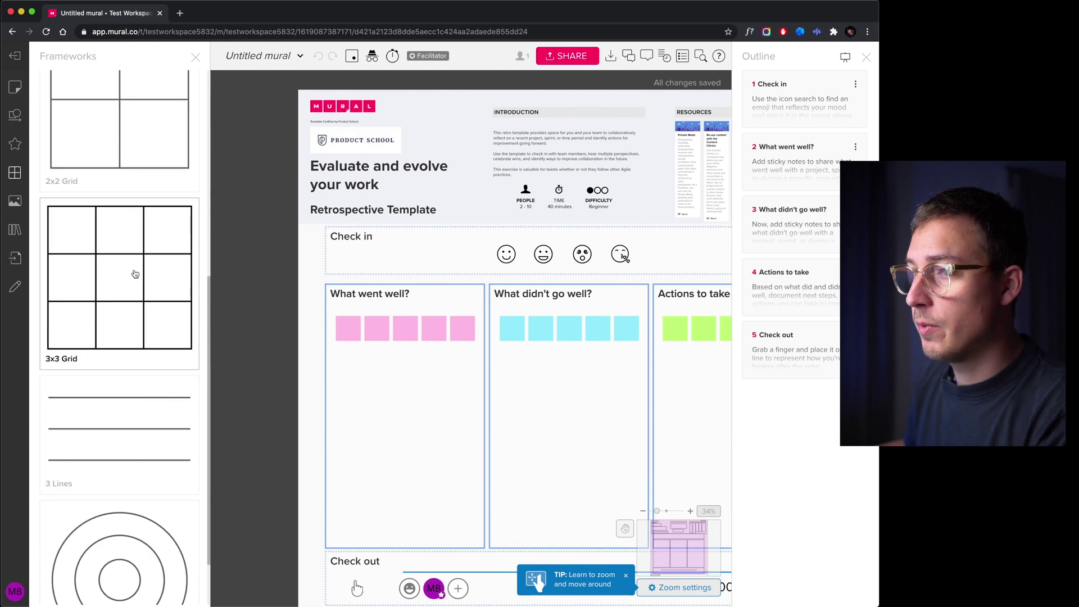
pyautogui.scroll(5, 135, 273)
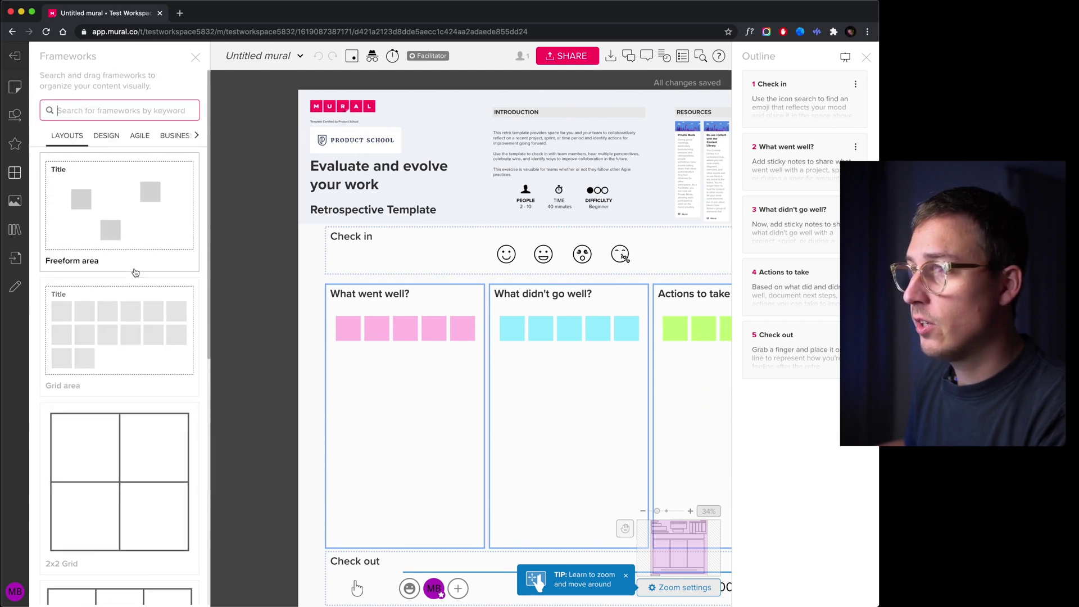
pyautogui.click(104, 141)
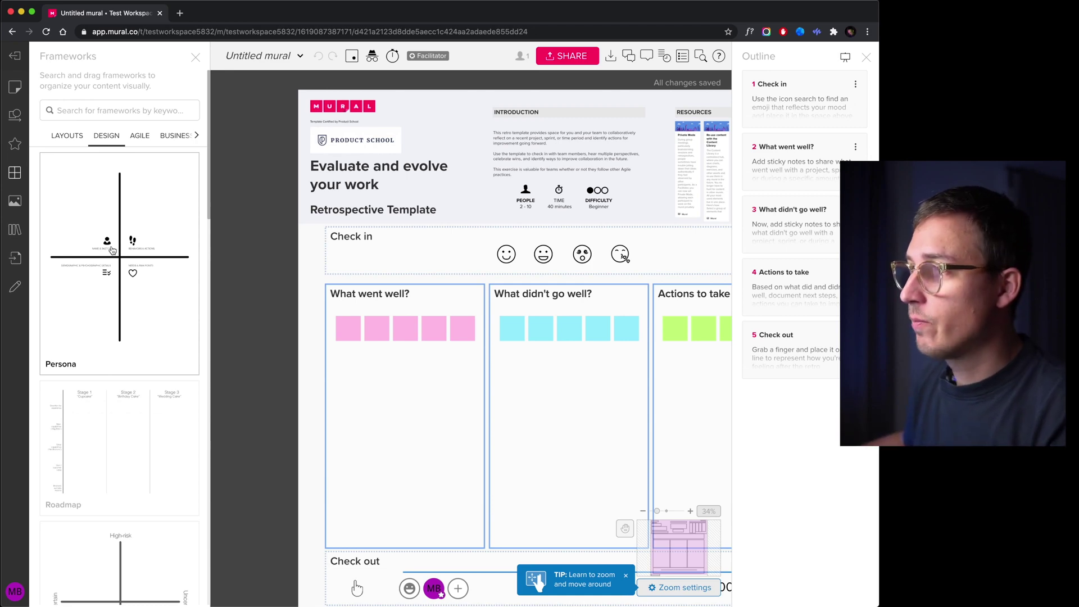
pyautogui.scroll(-2, 381, 368)
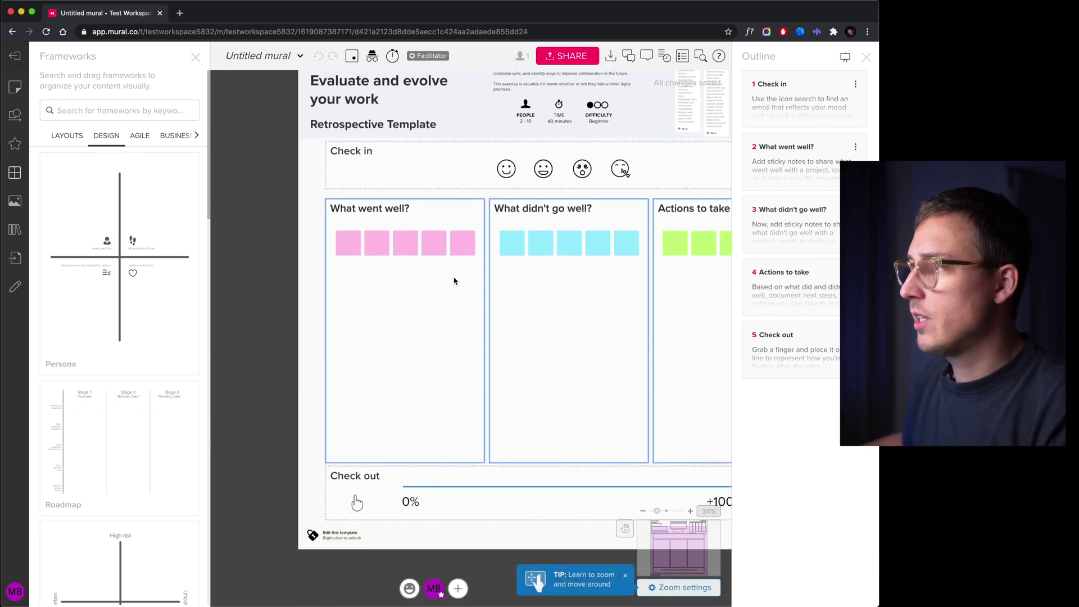
pyautogui.click(145, 266)
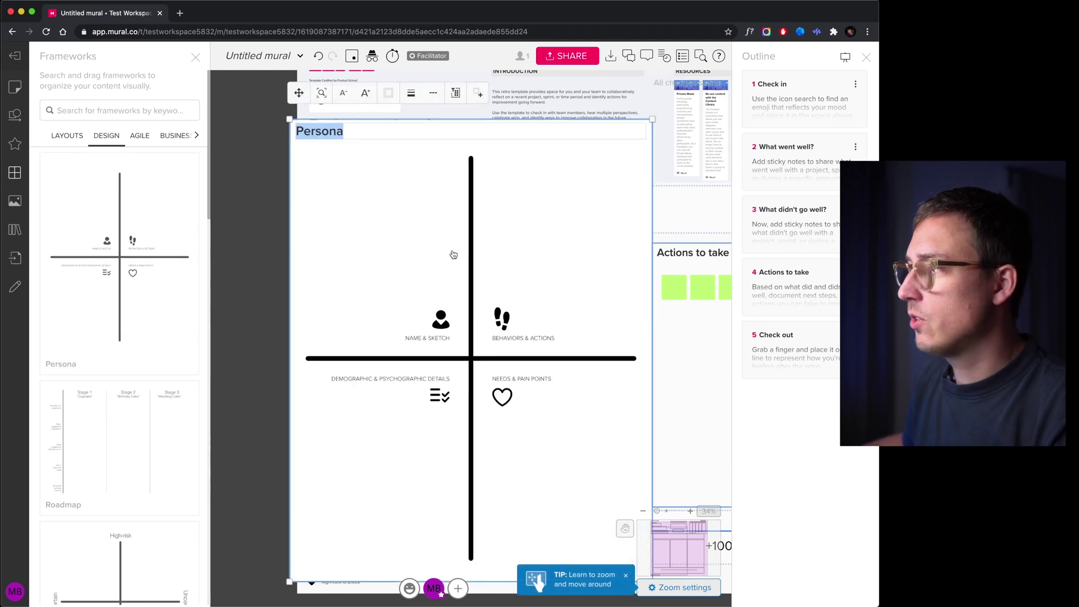
pyautogui.click(197, 58)
pyautogui.moveTo(107, 152); pyautogui.dragTo(233, 146)
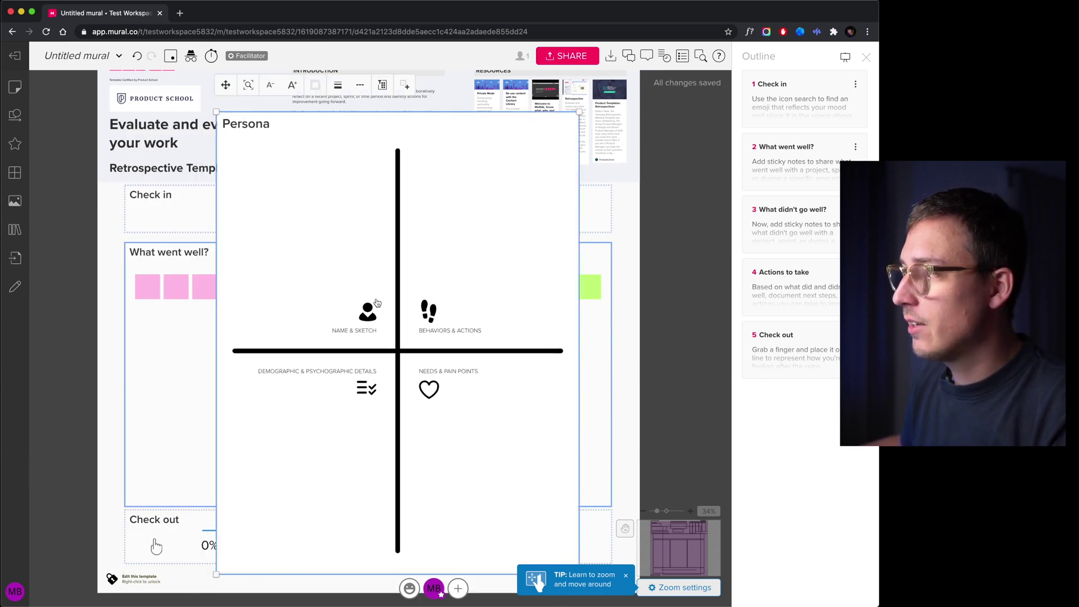
pyautogui.click(400, 265)
pyautogui.moveTo(271, 212); pyautogui.dragTo(371, 228)
pyautogui.click(494, 131)
pyautogui.press('Delete')
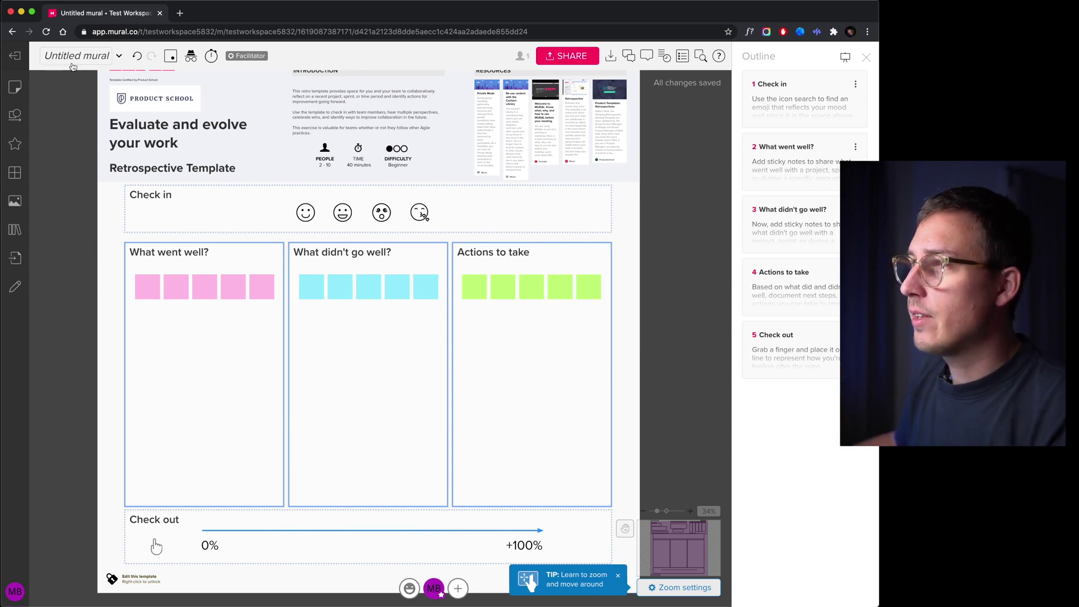
# - Return to the room page and create a new Blank mural
pyautogui.click(28, 63)
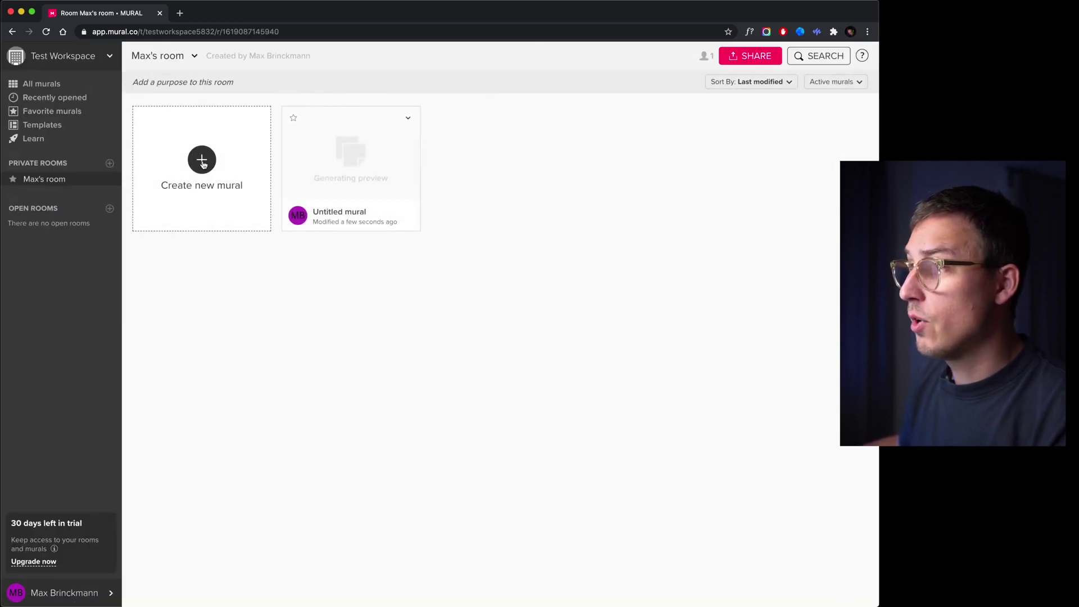
pyautogui.click(202, 161)
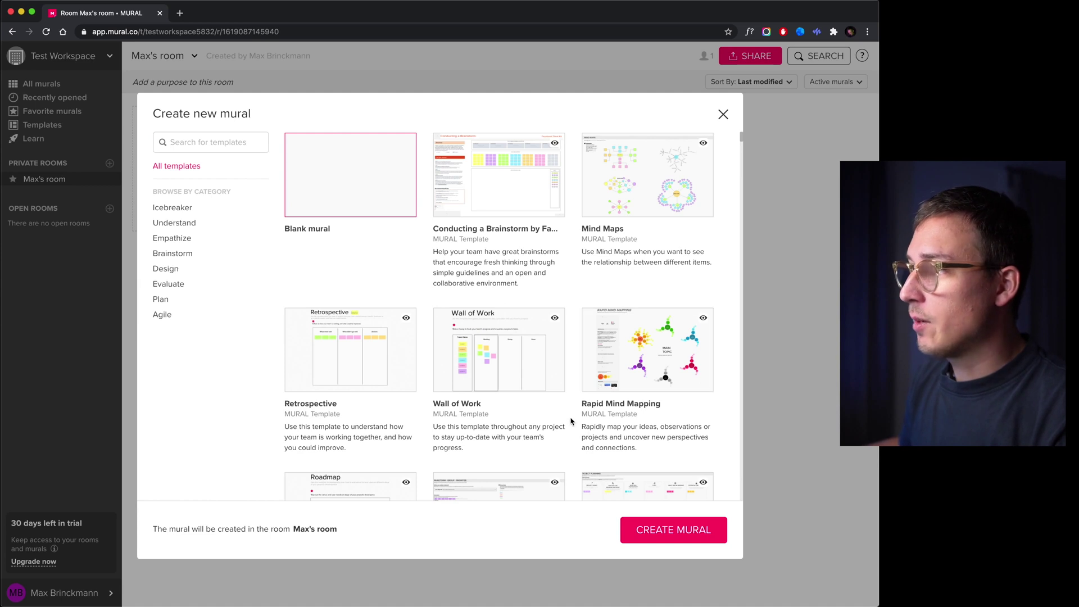
pyautogui.click(680, 535)
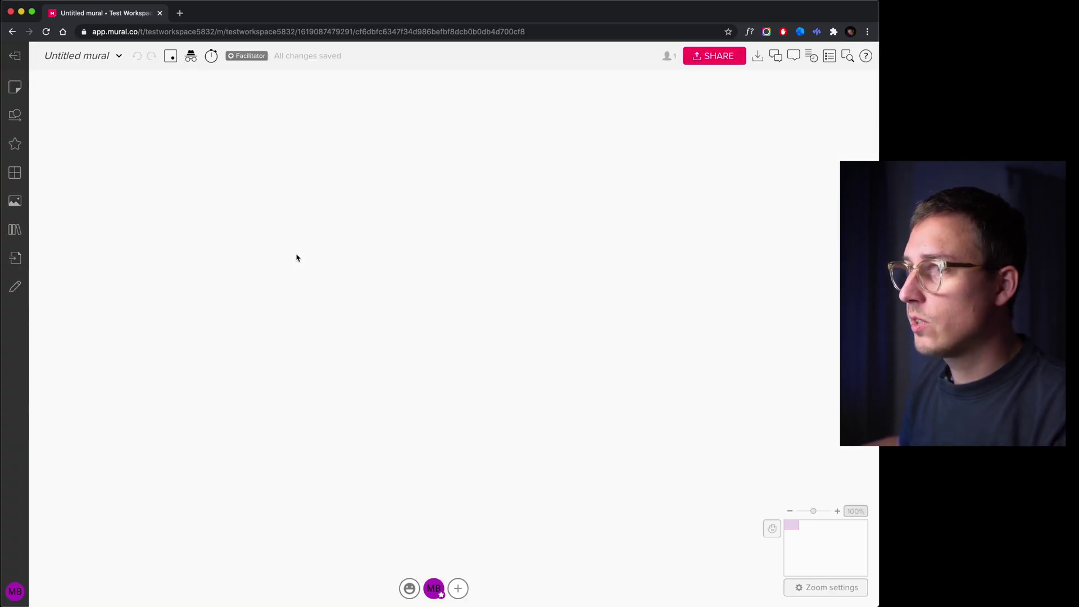
# - Add a yellow sticky note reading 'Hello' at the centre of the canvas
pyautogui.click(15, 87)
pyautogui.click(68, 185)
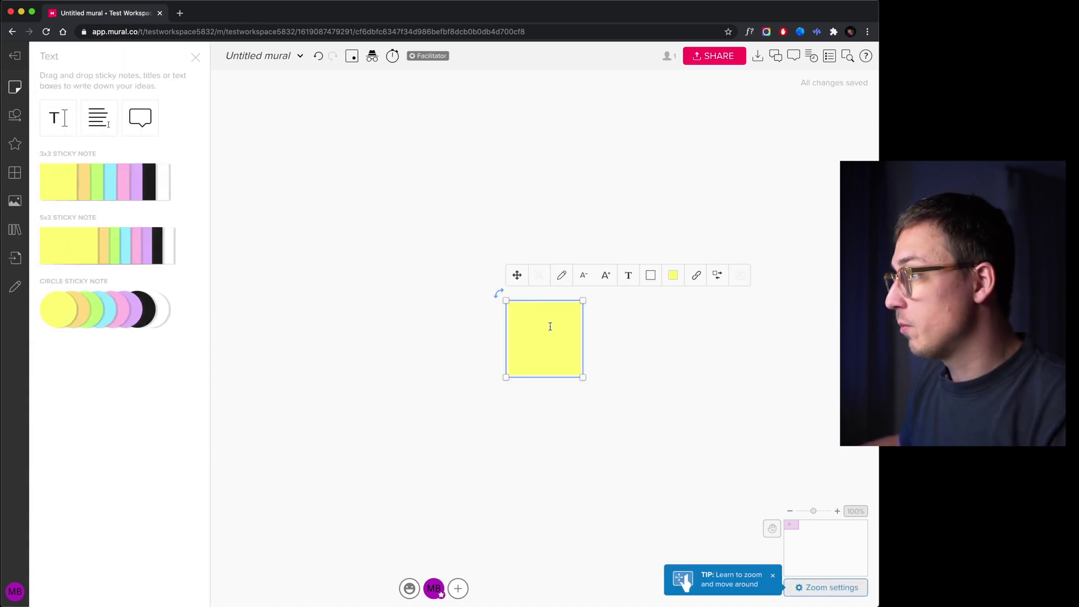
pyautogui.write('Hello')
pyautogui.click(195, 58)
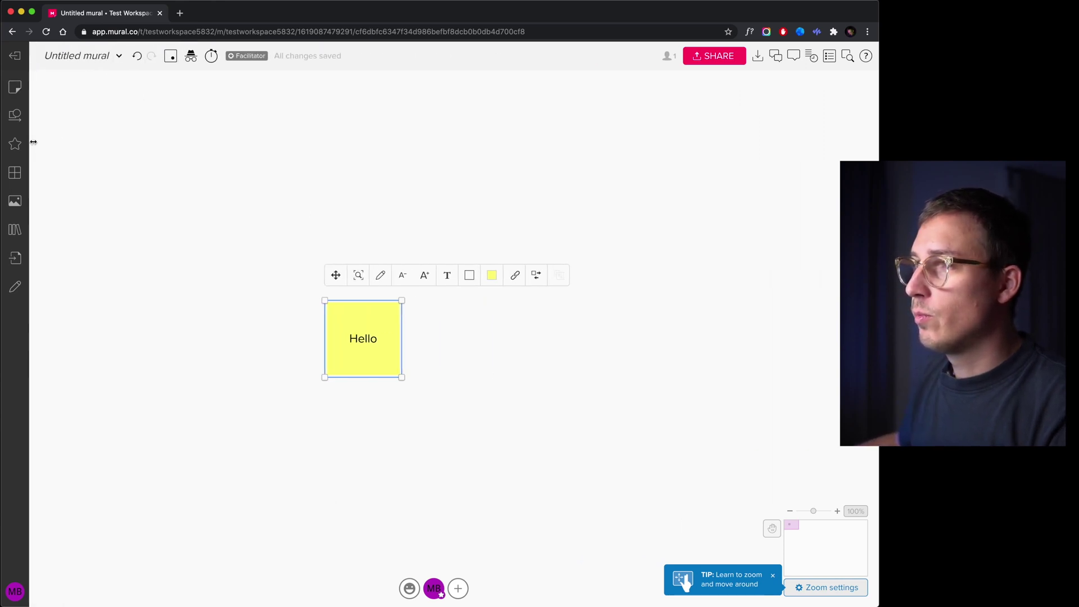
# - Open and close the Shapes and connectors panel, then the Icons library
pyautogui.click(14, 119)
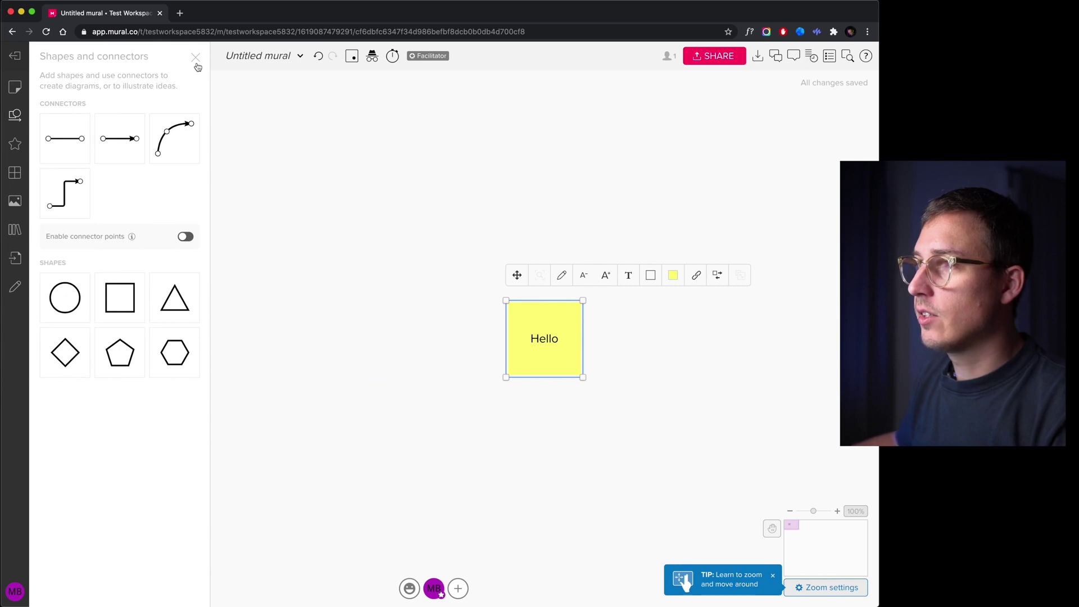
pyautogui.click(195, 60)
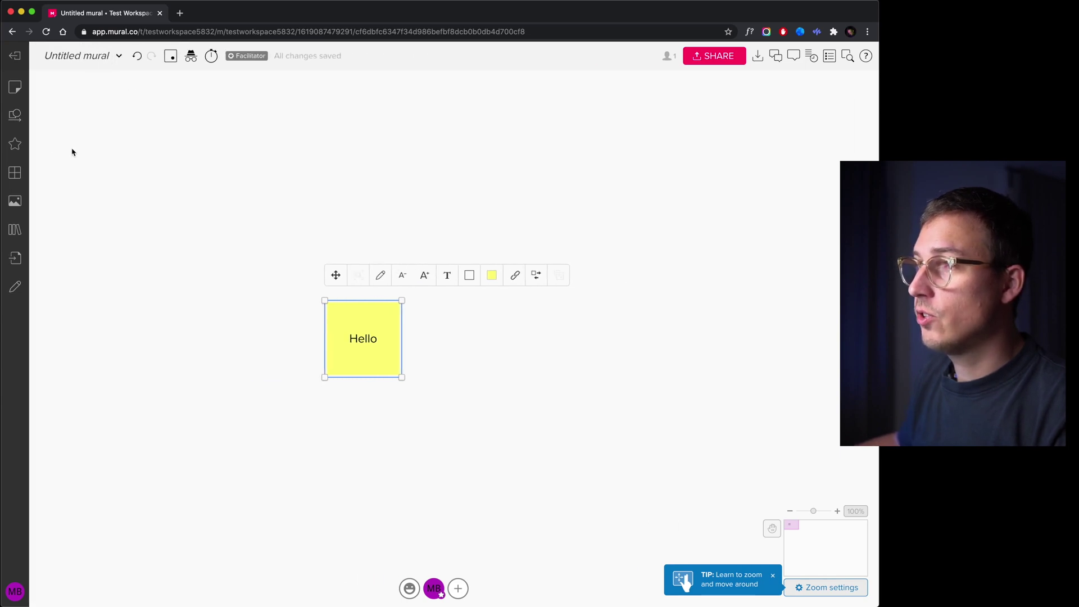
pyautogui.click(13, 146)
pyautogui.scroll(-5, 133, 367)
pyautogui.scroll(5, 134, 367)
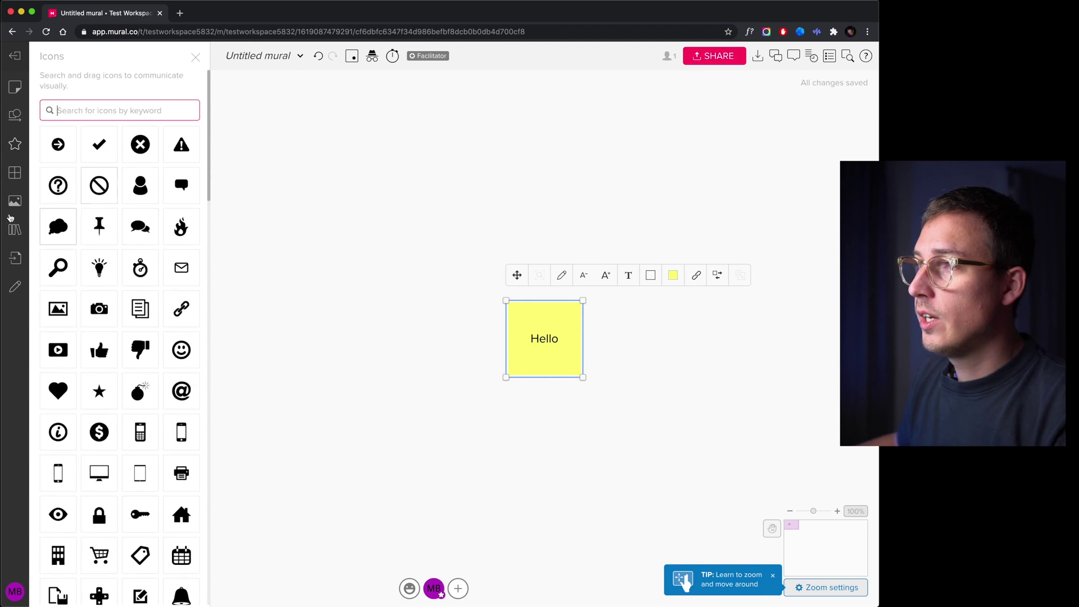
pyautogui.click(195, 58)
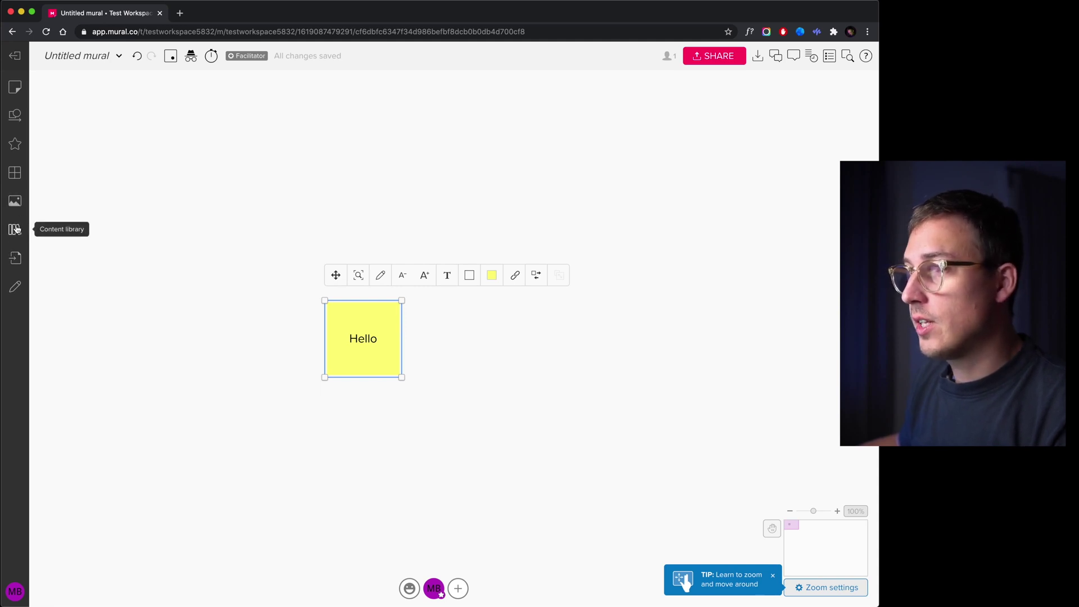
# - Check the Content library, then draw a freehand curve above the Hello sticky note
pyautogui.click(15, 231)
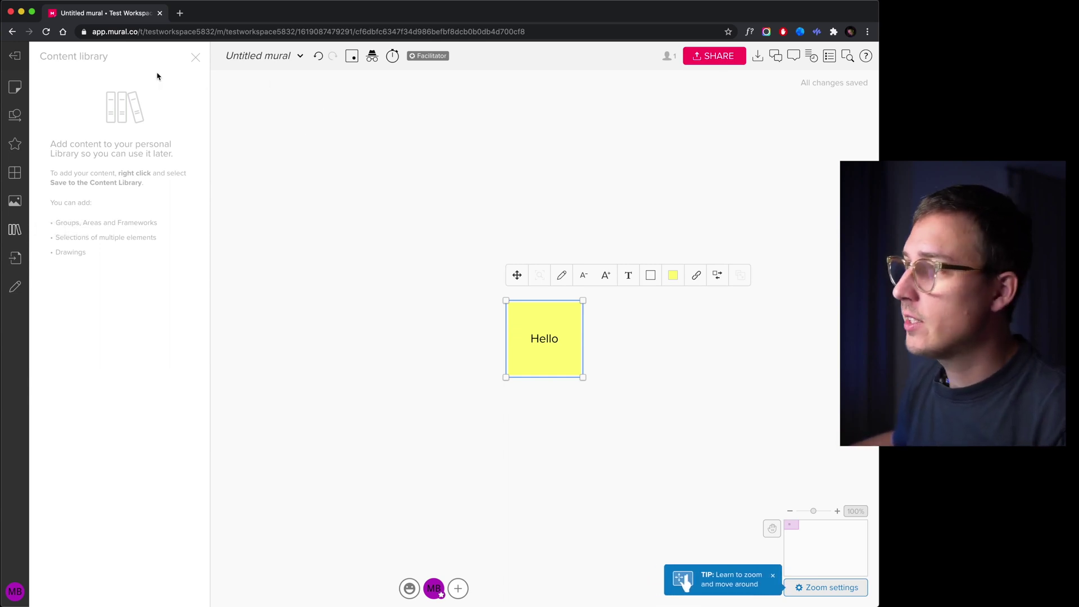
pyautogui.click(195, 58)
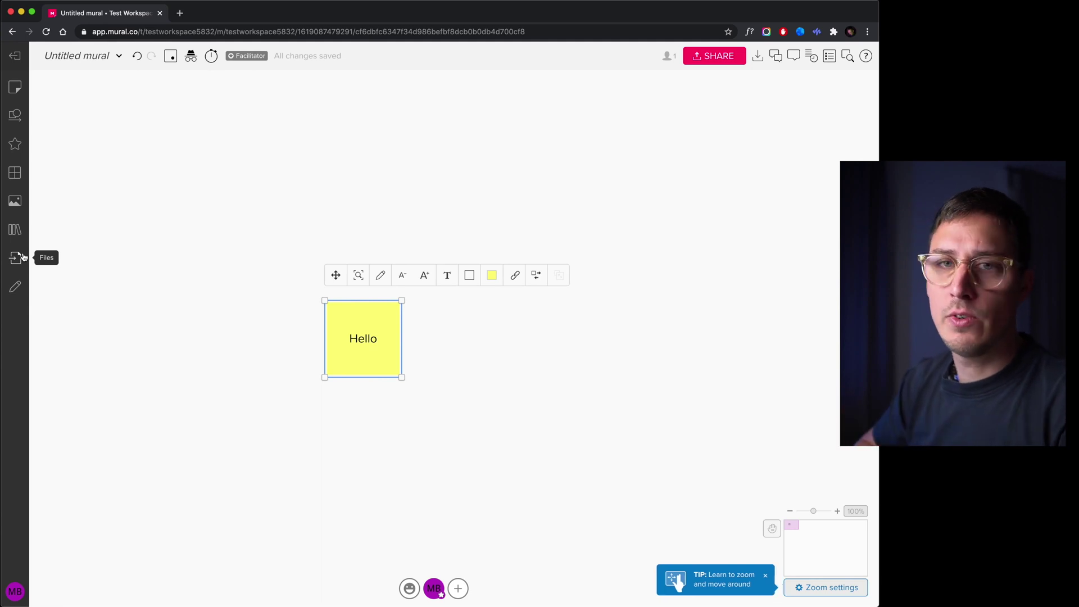
pyautogui.click(16, 287)
pyautogui.moveTo(256, 176); pyautogui.dragTo(391, 220)
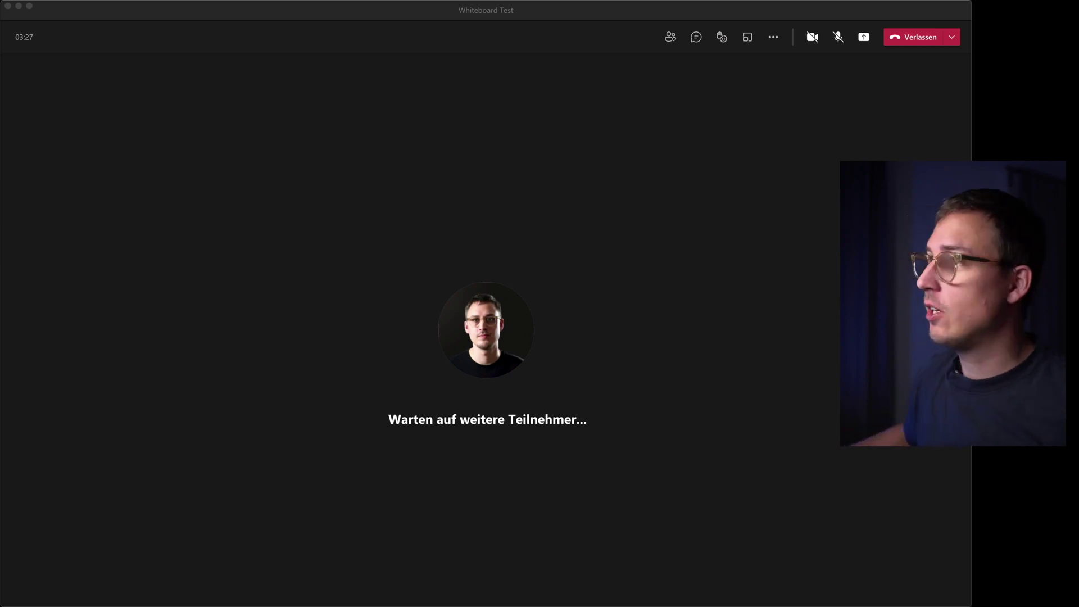
pyautogui.click(711, 325)
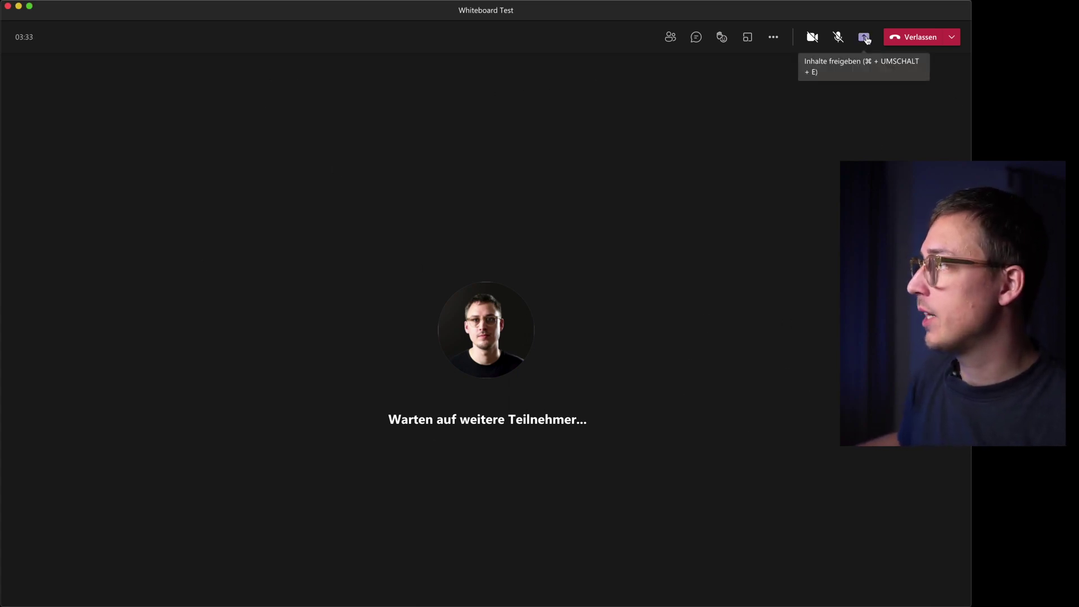
# - Share a Microsoft Whiteboard in the Teams meeting and select its wavy scribble
pyautogui.click(865, 38)
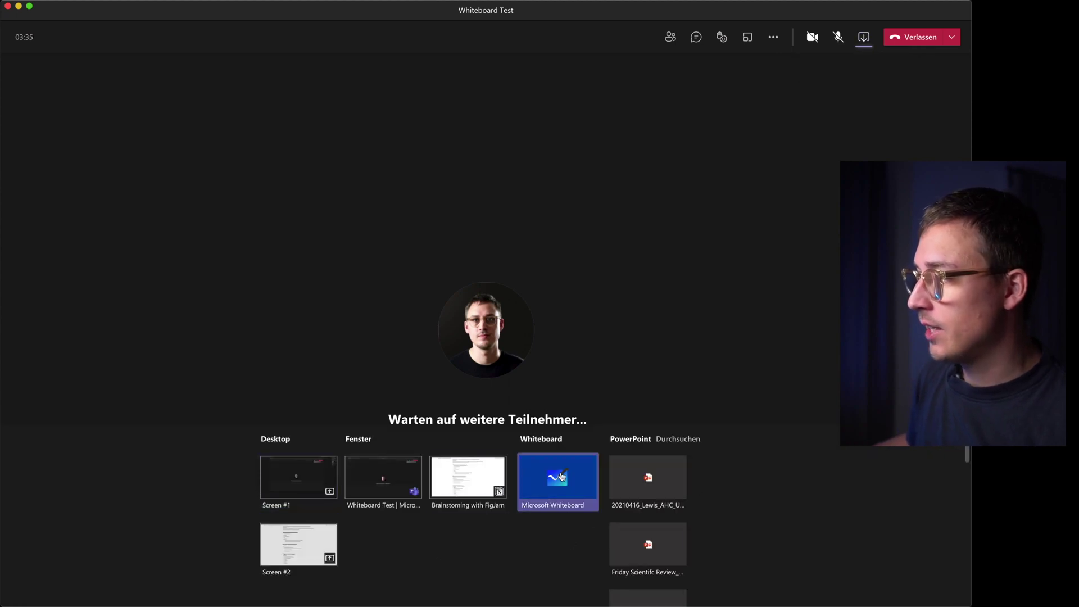
pyautogui.click(564, 475)
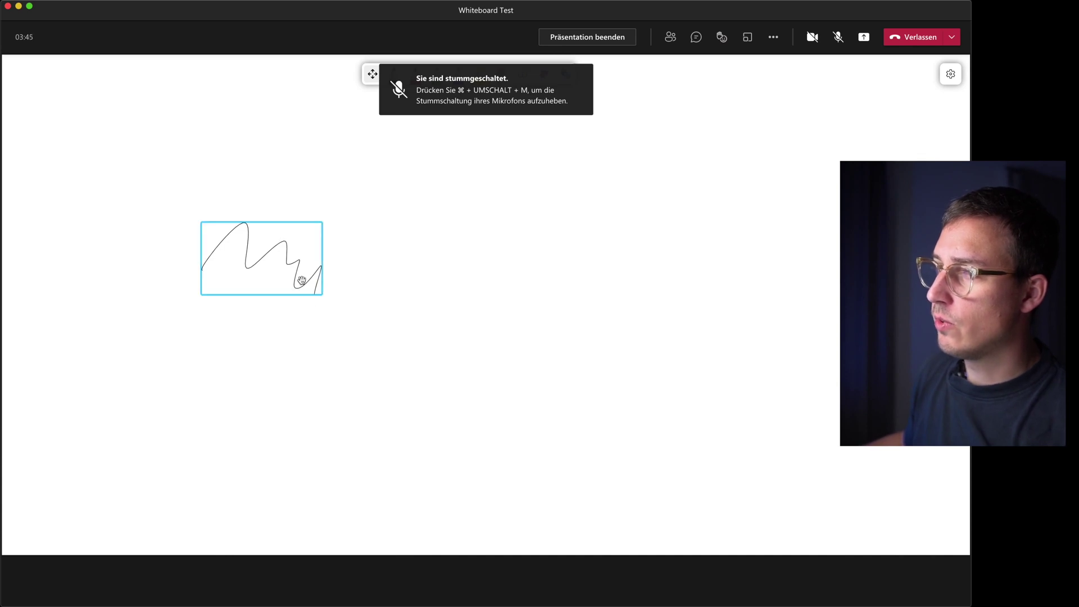
pyautogui.click(321, 287)
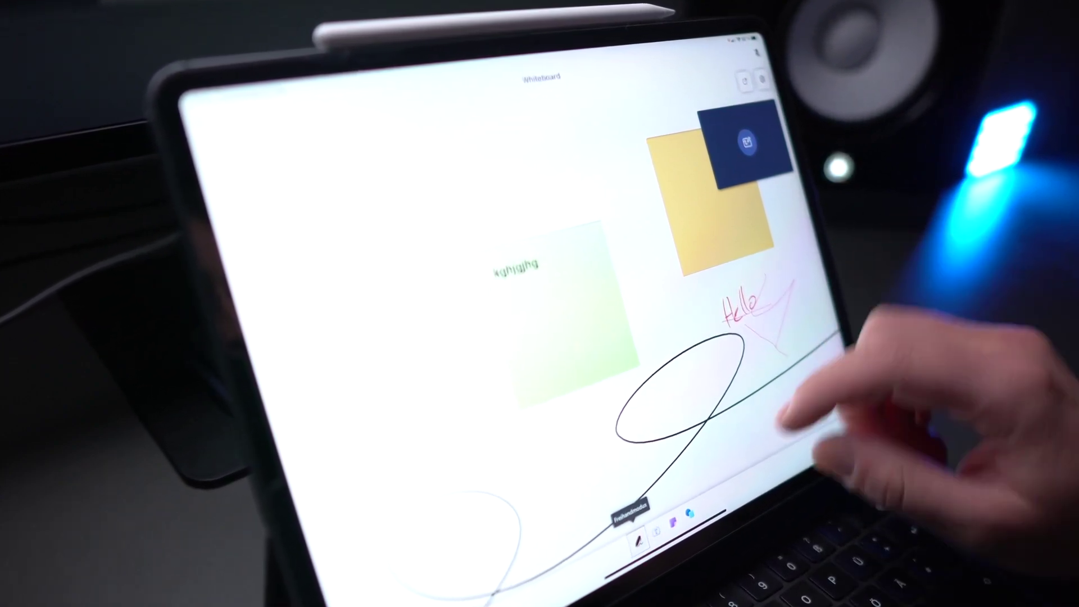
# - Show the sticky note colour options on the tablet and pan the whiteboard left
pyautogui.click(673, 523)
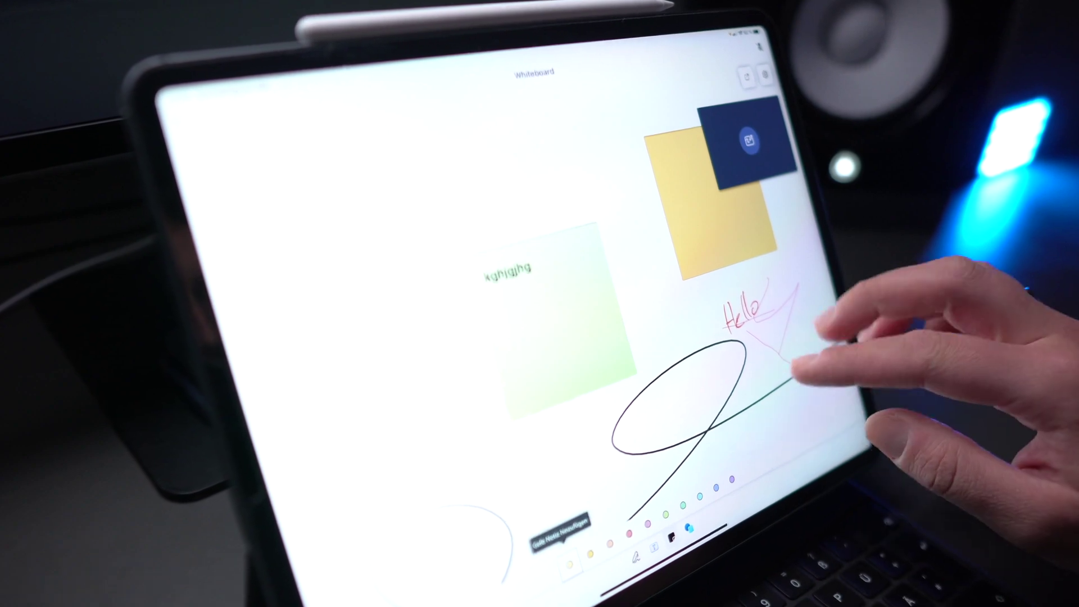
pyautogui.moveTo(812, 303); pyautogui.dragTo(767, 418)
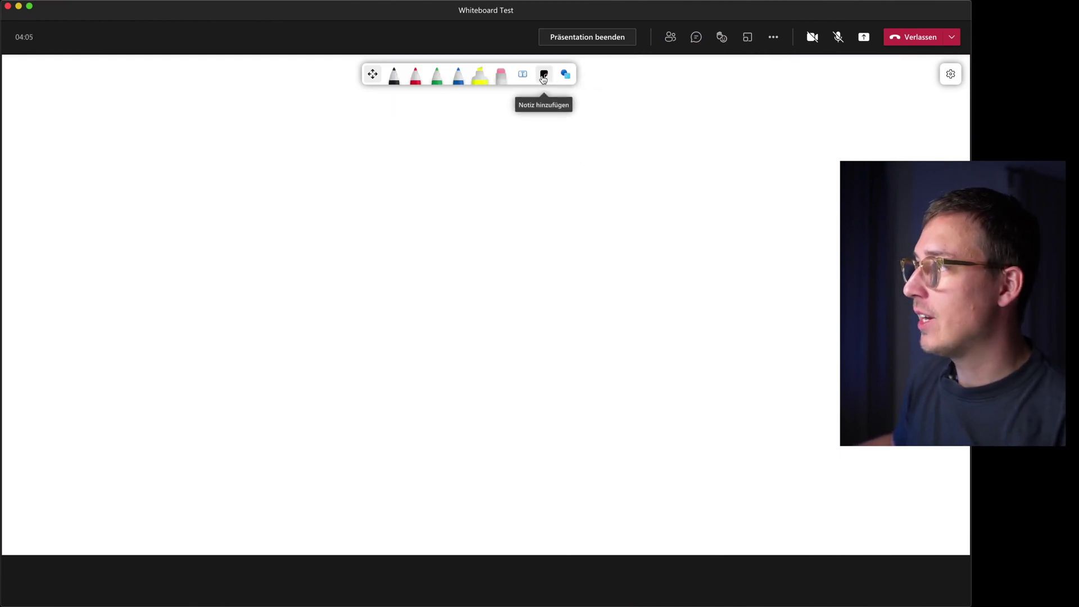
# - Place a coloured sticky note on the shared whiteboard and deselect it
pyautogui.click(543, 79)
pyautogui.click(568, 95)
pyautogui.click(558, 217)
pyautogui.click(698, 253)
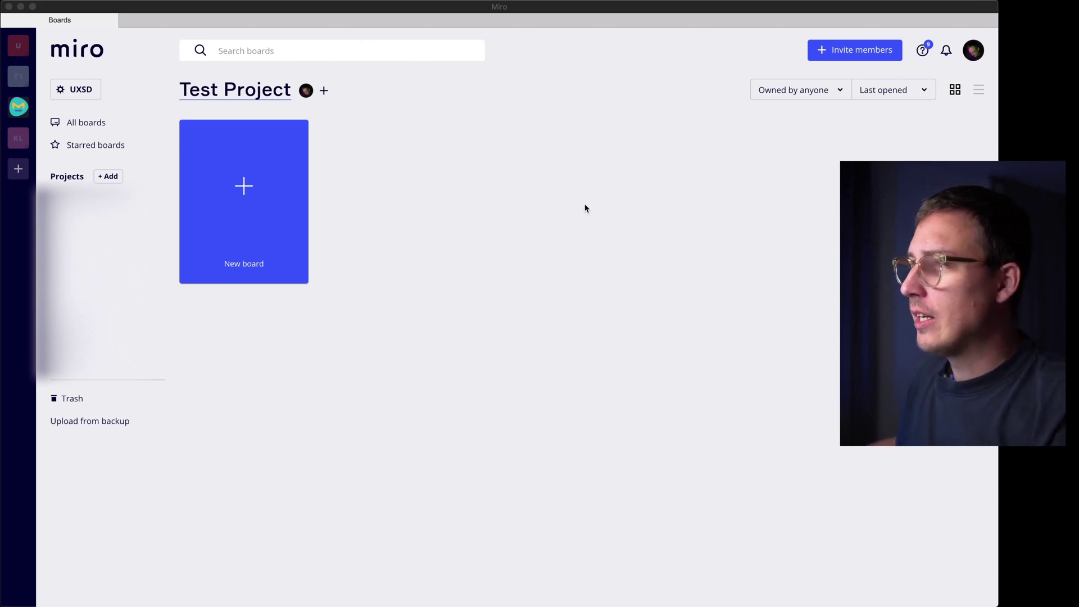
# - Create a new Miro board named 'Test' from the New board tile
pyautogui.click(250, 191)
pyautogui.write('Test')
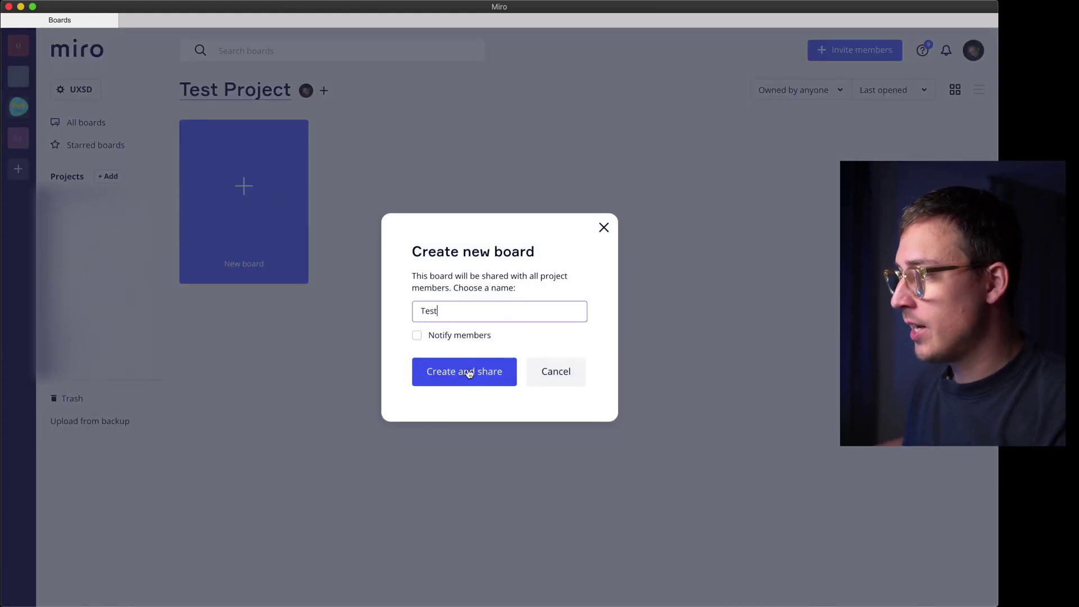
pyautogui.click(469, 372)
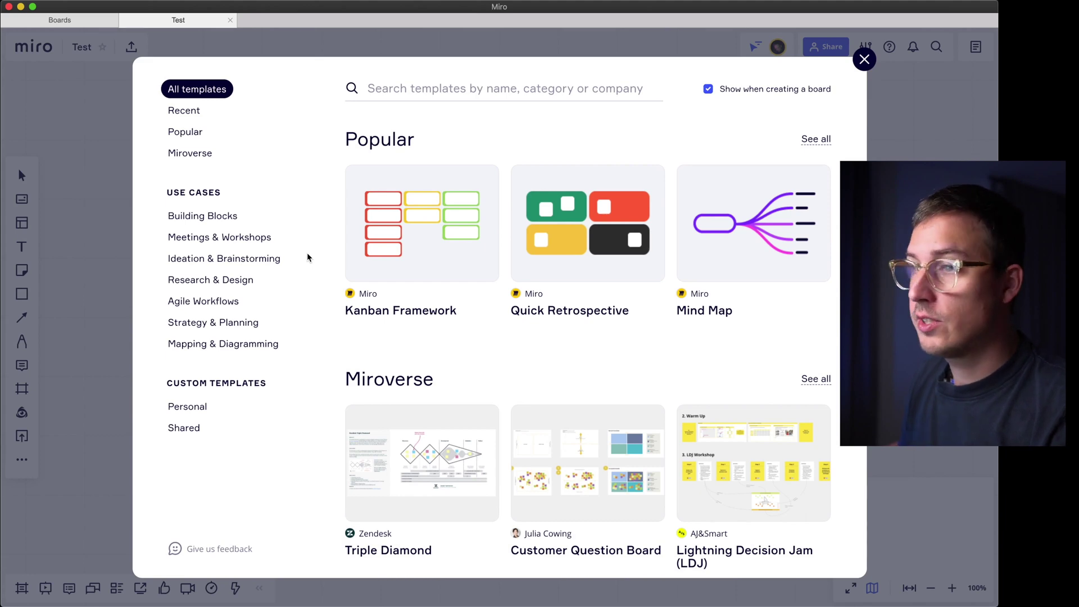
# - Scroll up and down through the Miro template gallery
pyautogui.moveTo(589, 242)
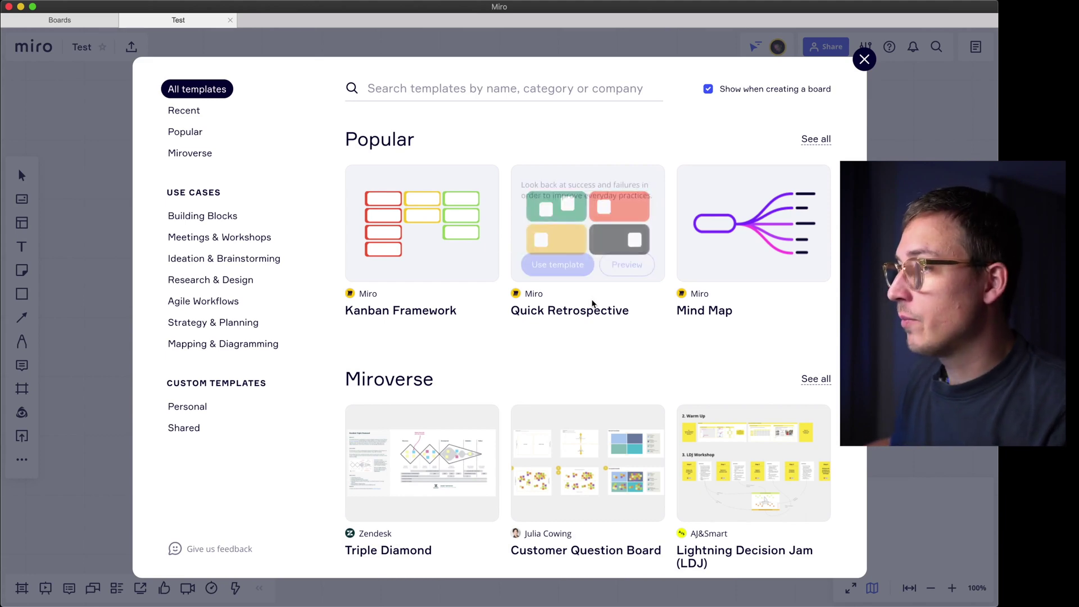
pyautogui.scroll(-10, 591, 309)
pyautogui.scroll(10, 561, 316)
pyautogui.scroll(-20, 560, 316)
pyautogui.scroll(-7, 561, 315)
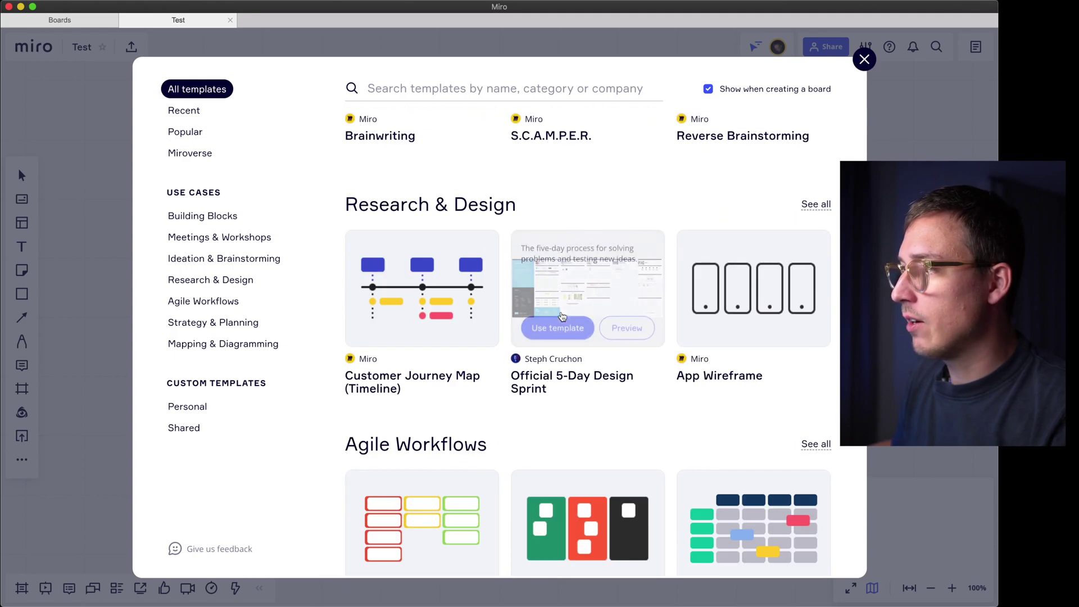
pyautogui.scroll(-2, 451, 298)
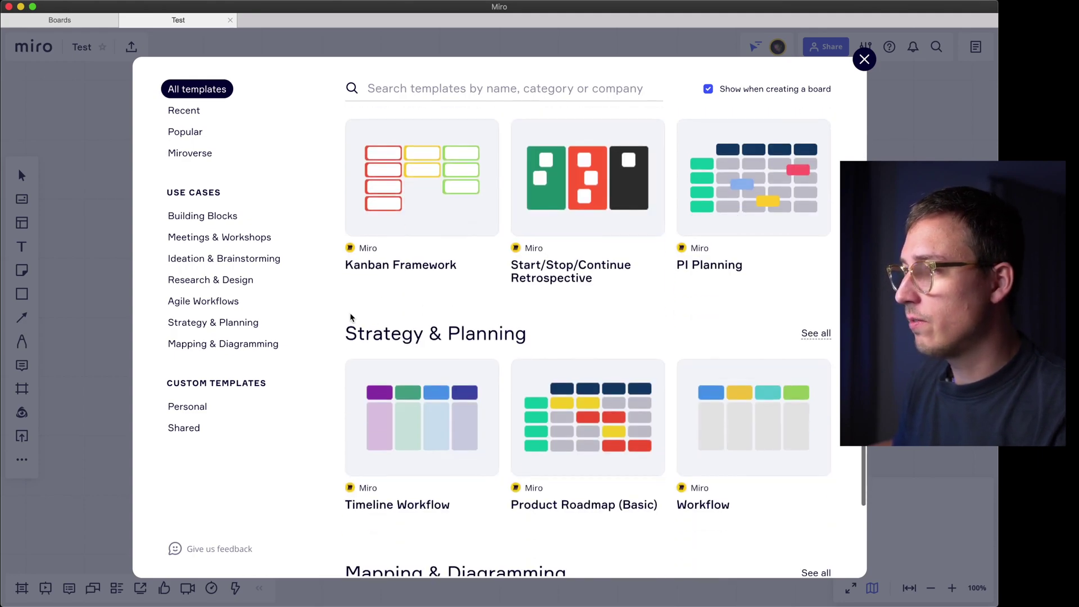
pyautogui.scroll(-5, 568, 356)
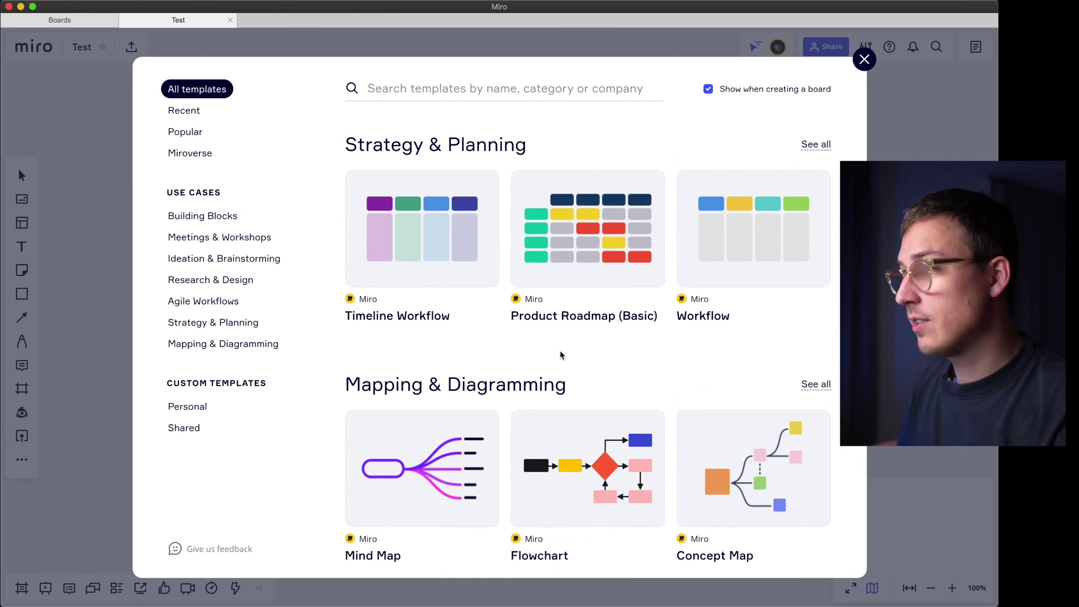
pyautogui.scroll(-4, 562, 355)
pyautogui.scroll(20, 554, 309)
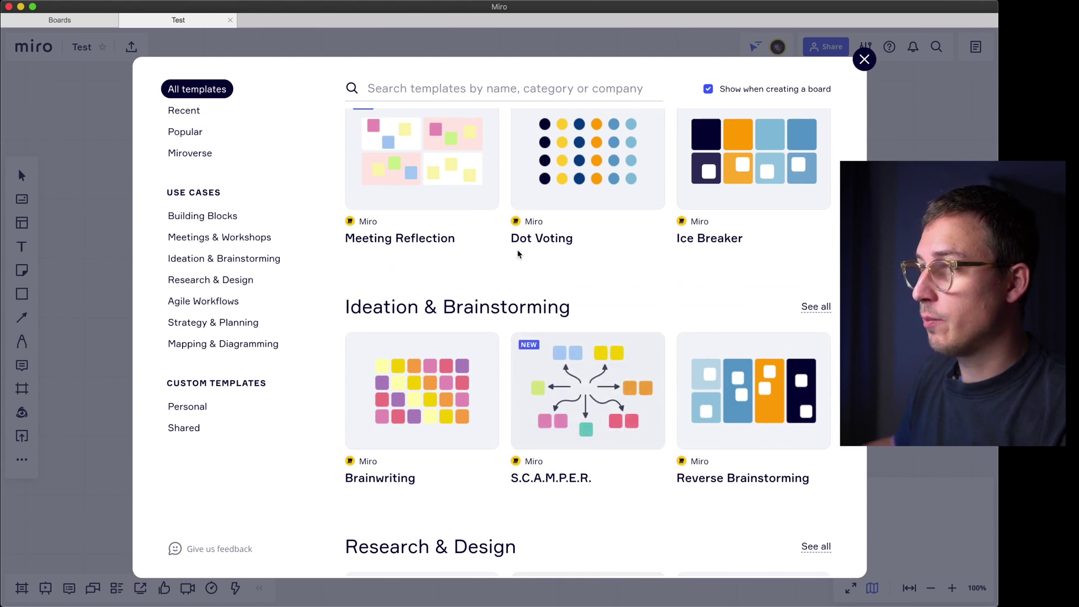
# - Filter the gallery to Agile Workflows, then to the Research & Design templates
pyautogui.click(212, 302)
pyautogui.scroll(-15, 472, 371)
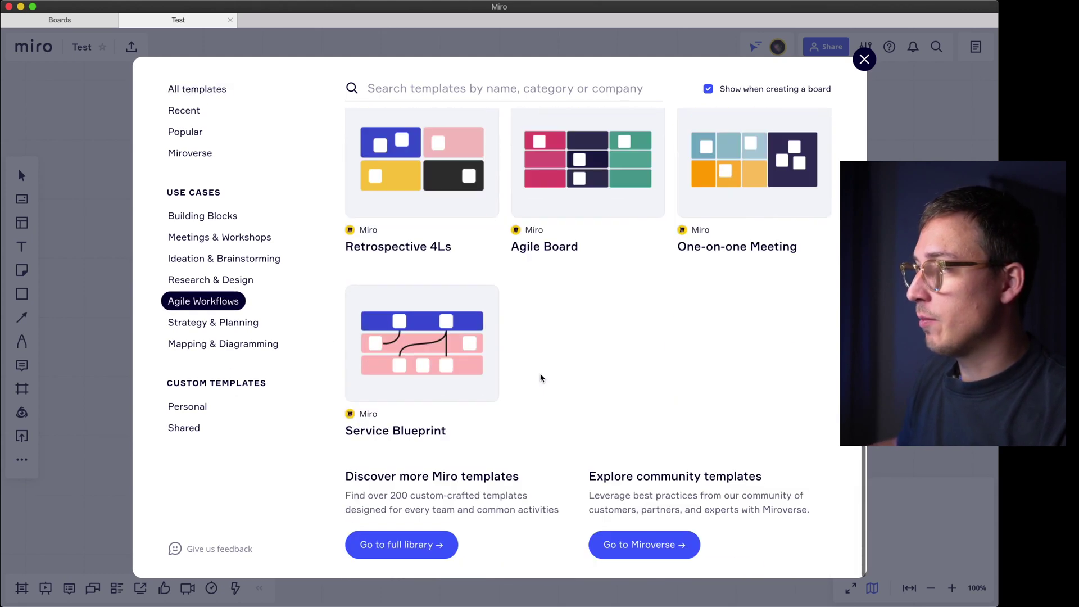
pyautogui.click(205, 279)
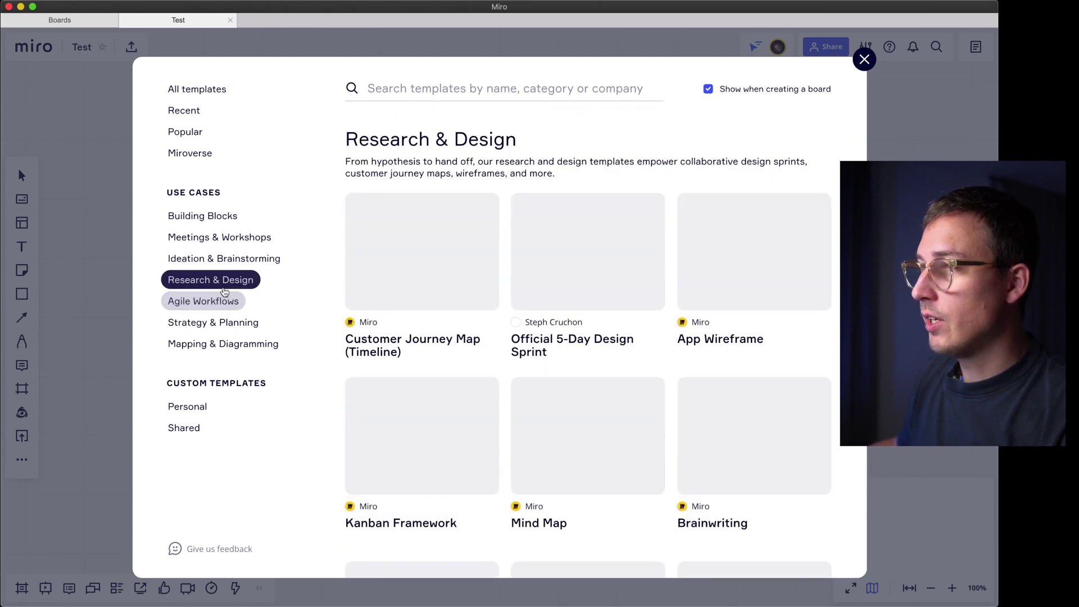
pyautogui.scroll(-5, 476, 302)
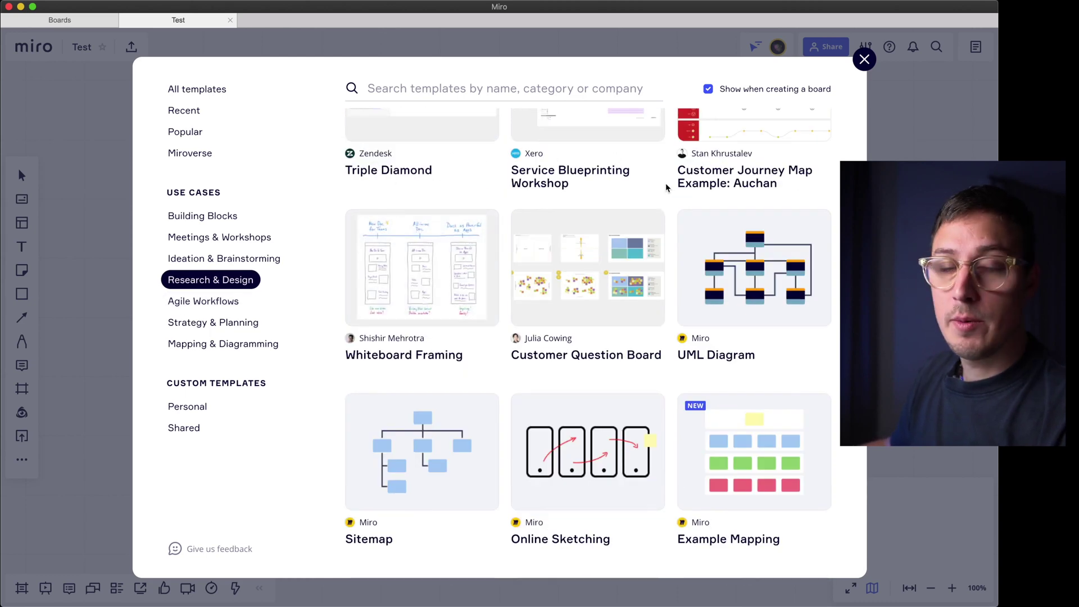
pyautogui.scroll(-6, 614, 286)
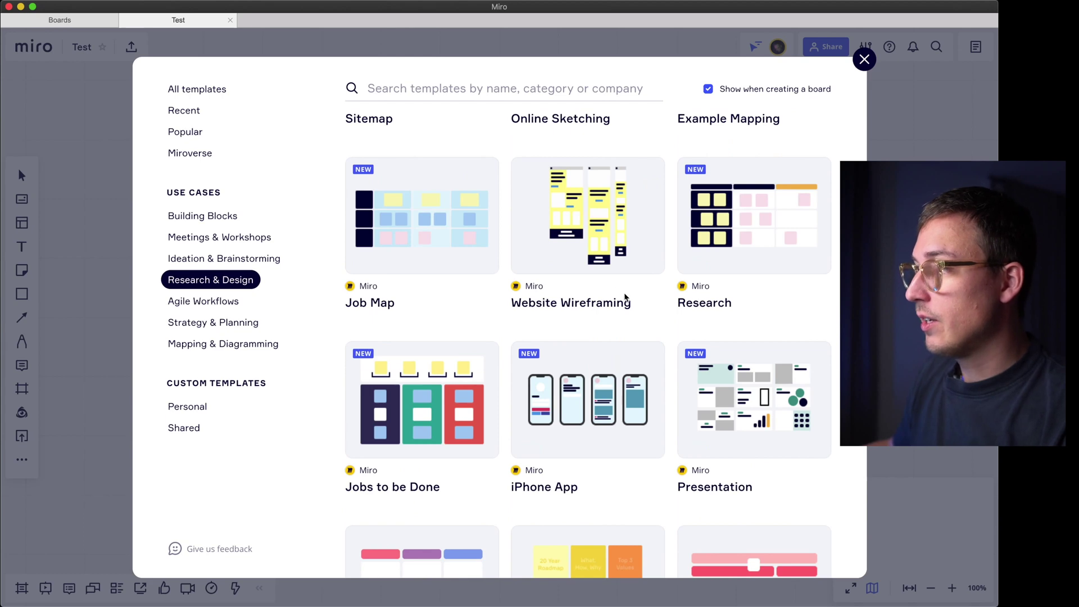
pyautogui.scroll(4, 625, 296)
pyautogui.scroll(2, 615, 295)
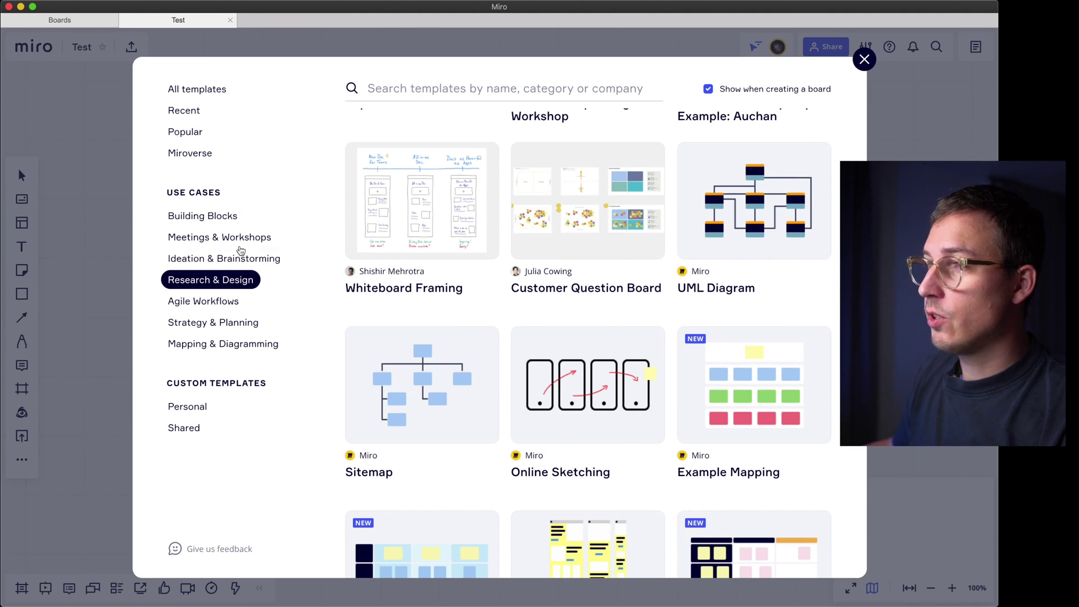
# - Close the template gallery and place a yellow sticky note on the board
pyautogui.click(865, 62)
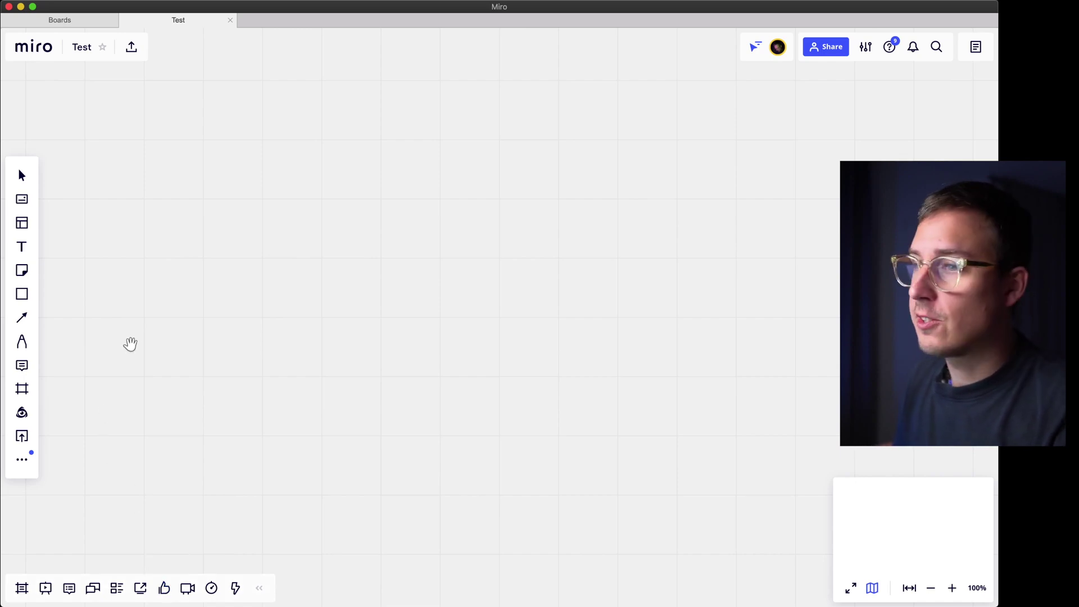
pyautogui.click(22, 271)
pyautogui.click(109, 175)
pyautogui.click(310, 216)
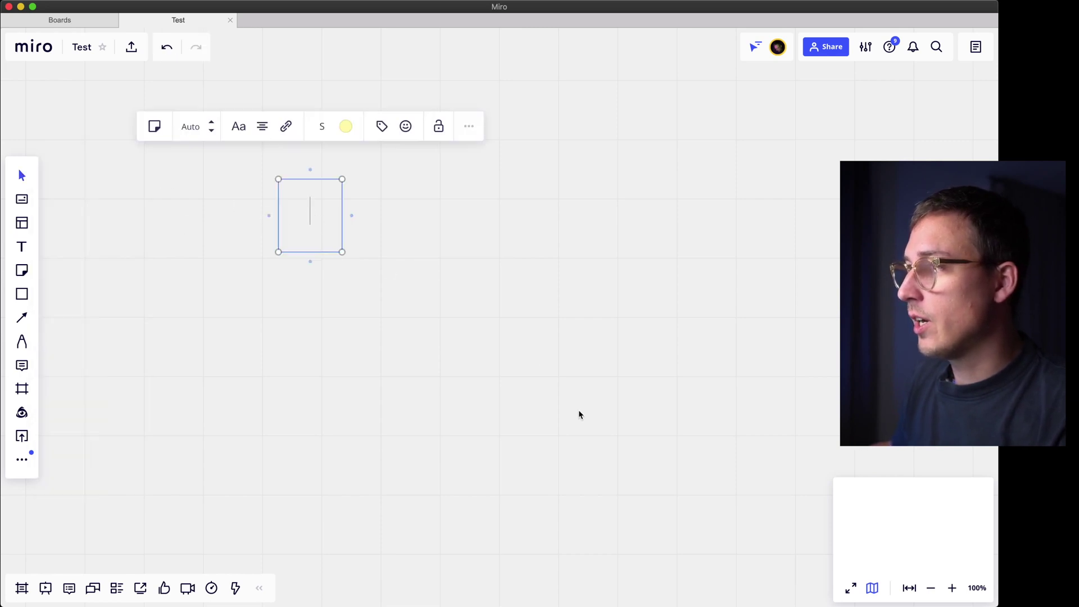
pyautogui.scroll(5, 298, 224)
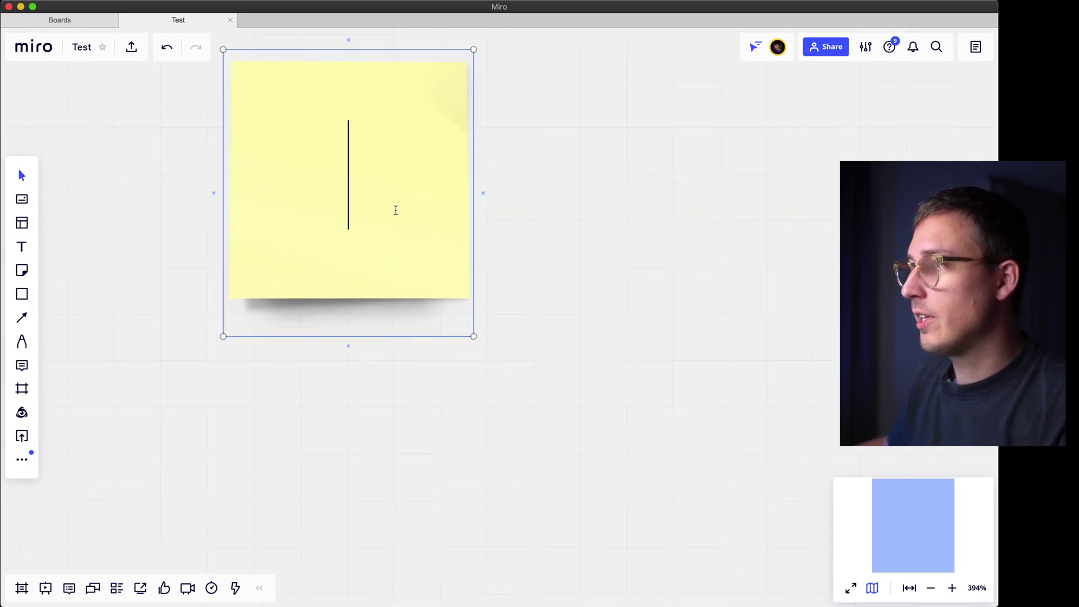
pyautogui.click(554, 173)
pyautogui.moveTo(554, 174); pyautogui.dragTo(574, 231)
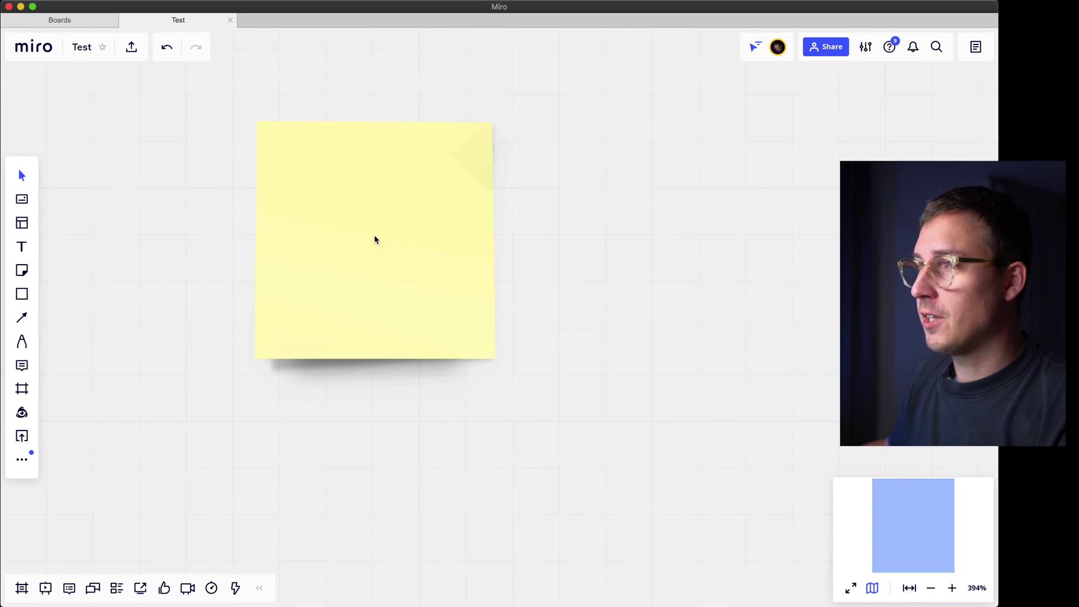
# - Move the sticky note left and draw a plain connector line from its bottom
pyautogui.scroll(-10, 537, 304)
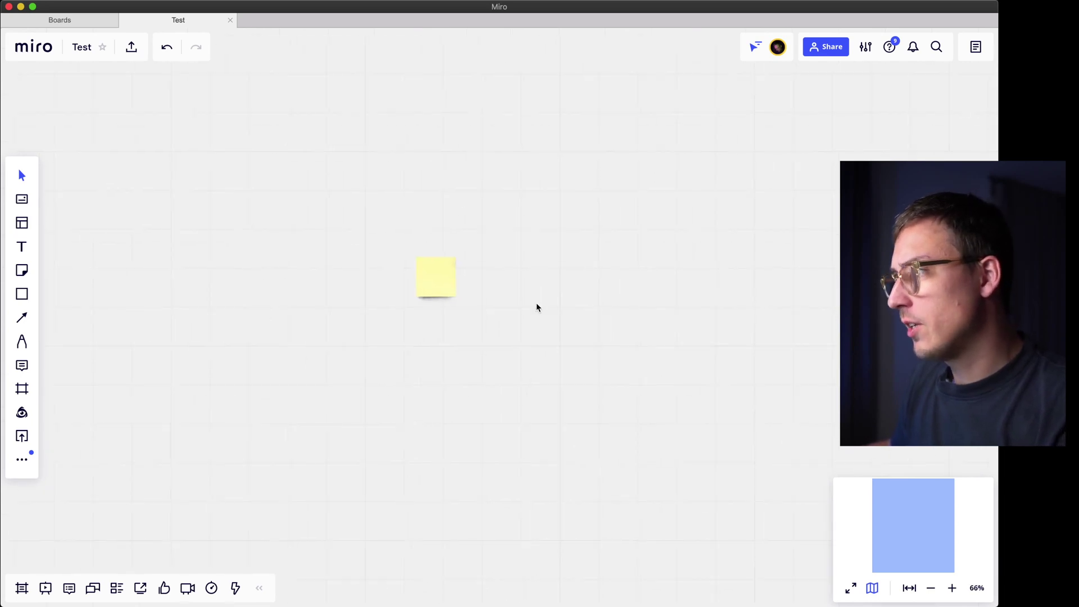
pyautogui.scroll(5, 458, 293)
pyautogui.moveTo(411, 265); pyautogui.dragTo(359, 252)
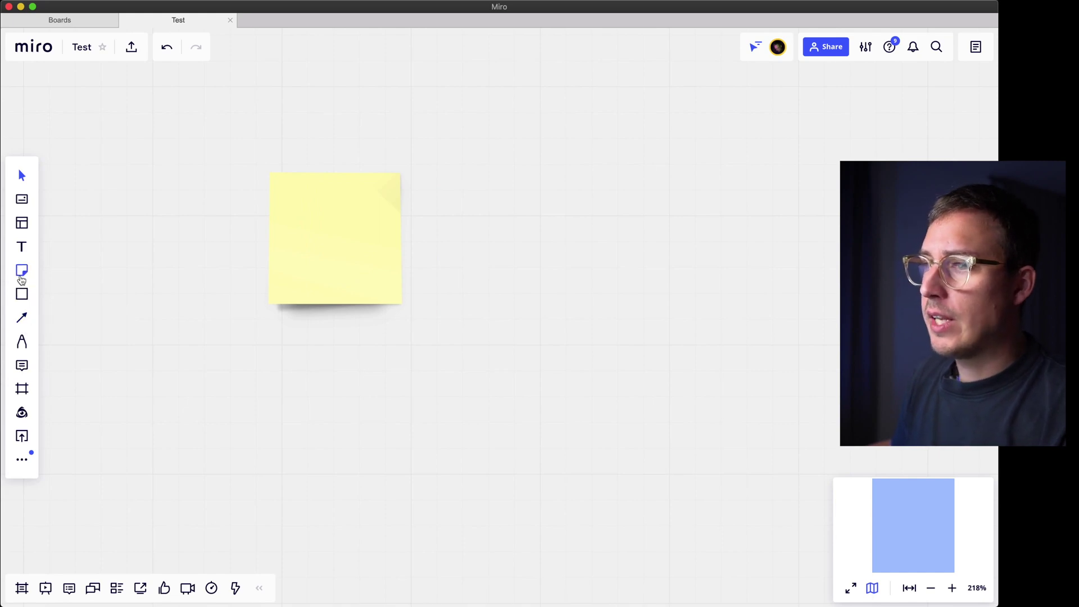
pyautogui.click(25, 320)
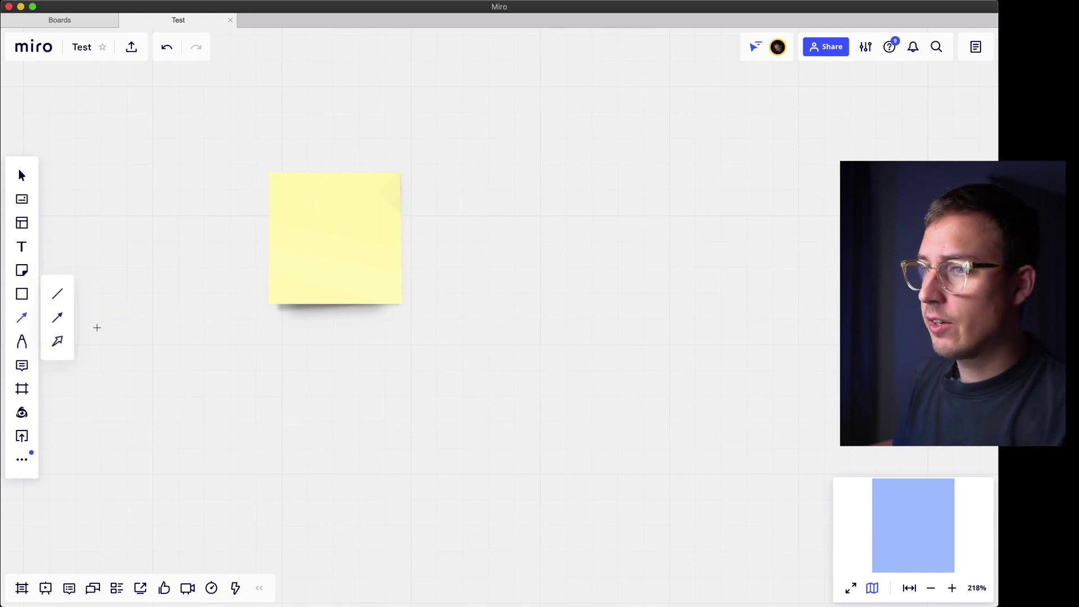
pyautogui.click(58, 293)
pyautogui.moveTo(334, 324)
pyautogui.mouseDown()
pyautogui.moveTo(338, 397)
pyautogui.moveTo(663, 494)
pyautogui.moveTo(539, 286)
pyautogui.moveTo(525, 403)
pyautogui.mouseUp()
# - Draw a rectangle right of the sticky and attach the connector's loose end to it
pyautogui.click(18, 296)
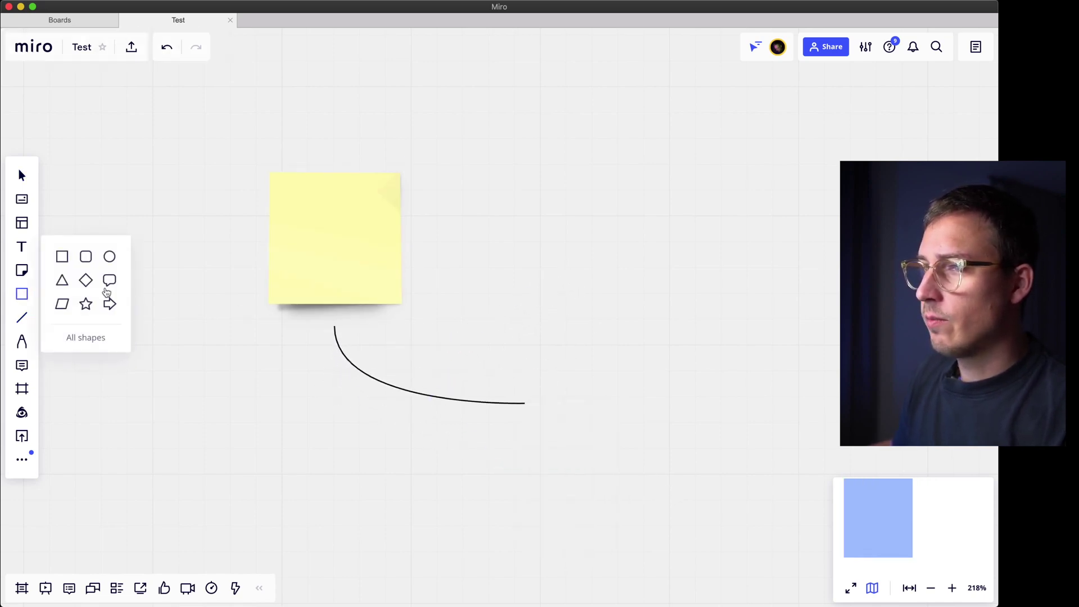
pyautogui.click(62, 257)
pyautogui.moveTo(529, 201); pyautogui.dragTo(787, 420)
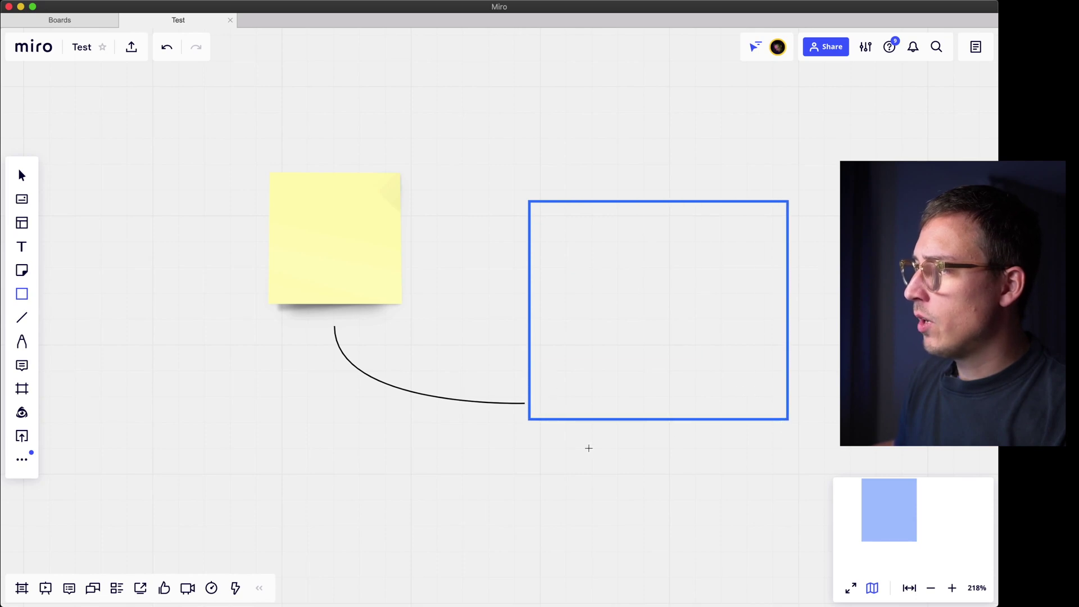
pyautogui.click(525, 403)
pyautogui.moveTo(525, 403); pyautogui.dragTo(530, 310)
# - Bend the connector into an S-curve and deselect it
pyautogui.moveTo(416, 346); pyautogui.dragTo(440, 363)
pyautogui.click(458, 447)
pyautogui.press('space')
pyautogui.scroll(-5, 470, 436)
pyautogui.press('space')
# - Pan the Miro board up and to the left
pyautogui.moveTo(656, 414); pyautogui.dragTo(639, 356)
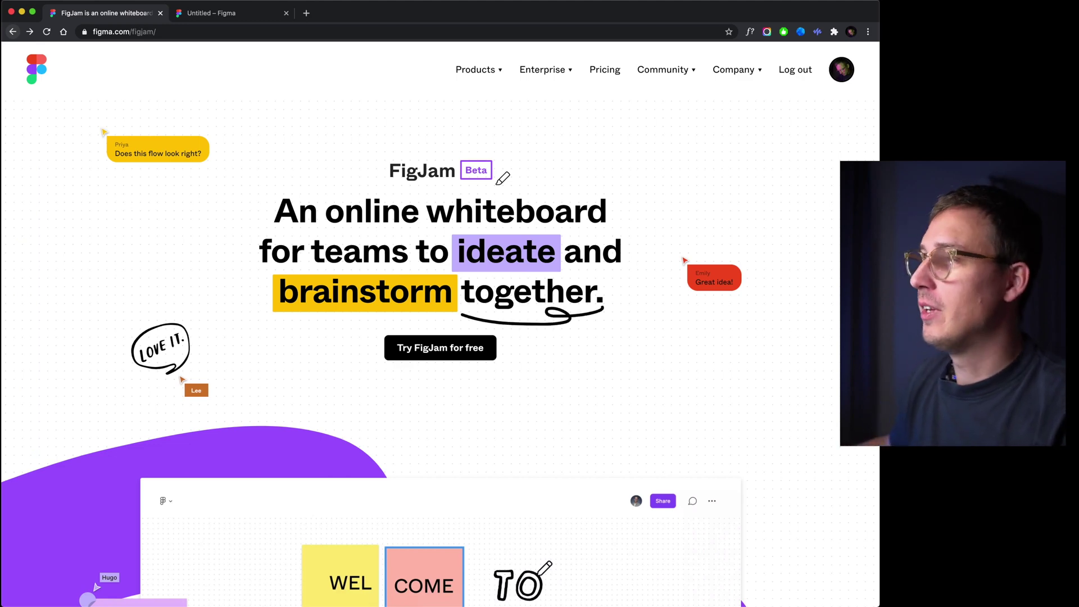
# - Draw a small purple scribble on the FigJam landing page
pyautogui.scroll(-7, 757, 306)
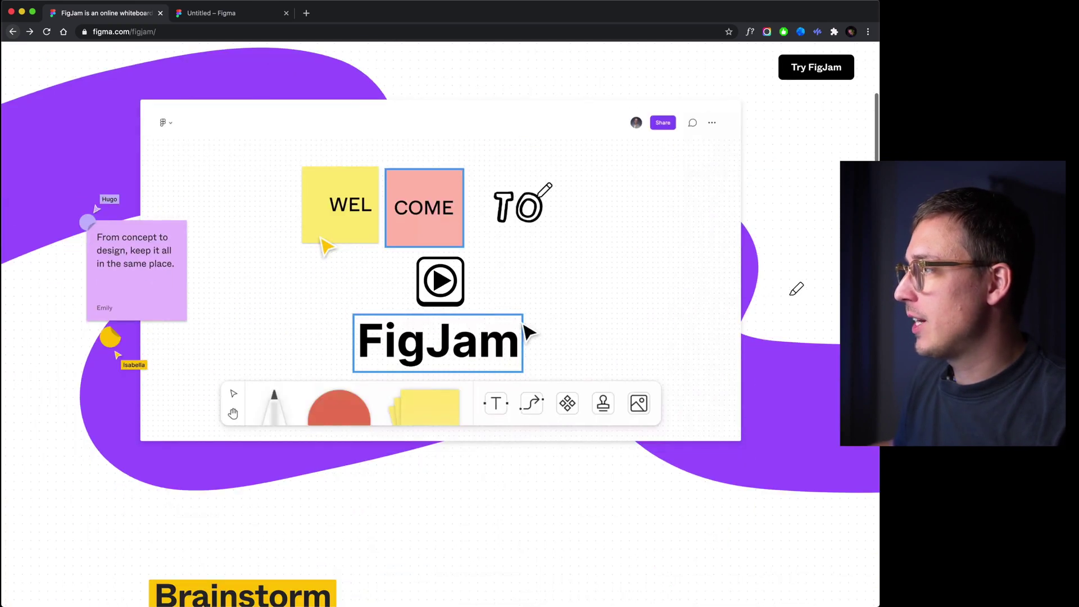
pyautogui.scroll(7, 792, 280)
pyautogui.moveTo(735, 186)
pyautogui.mouseDown()
pyautogui.moveTo(712, 221)
pyautogui.moveTo(656, 263)
pyautogui.moveTo(756, 189)
pyautogui.mouseUp()
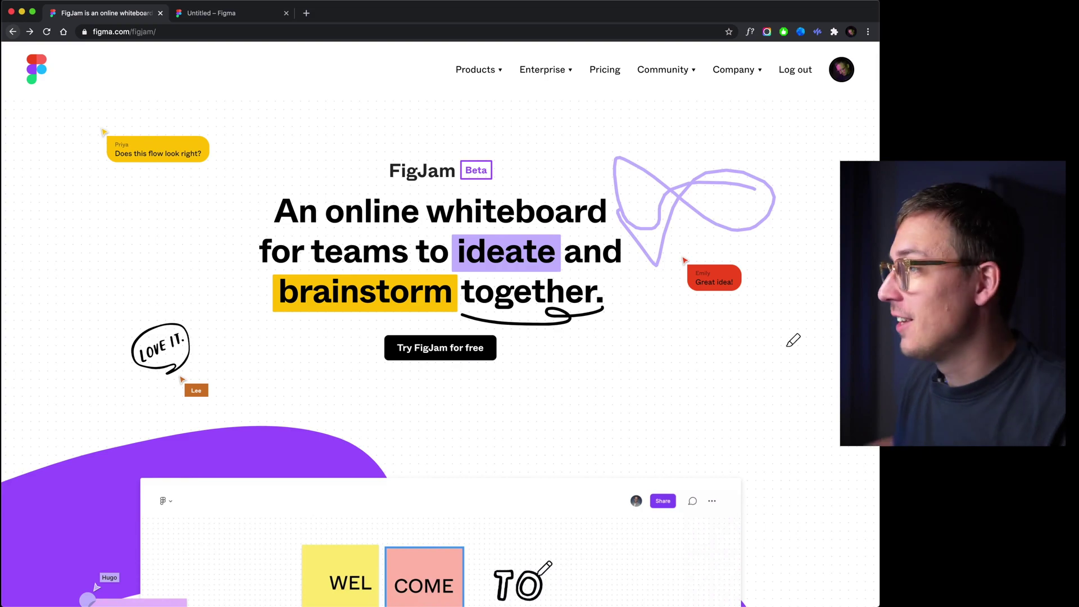
# - Scroll through the Brainstorm, Diagram and later sections, then back to the top
pyautogui.scroll(-8, 786, 343)
pyautogui.scroll(-6, 781, 349)
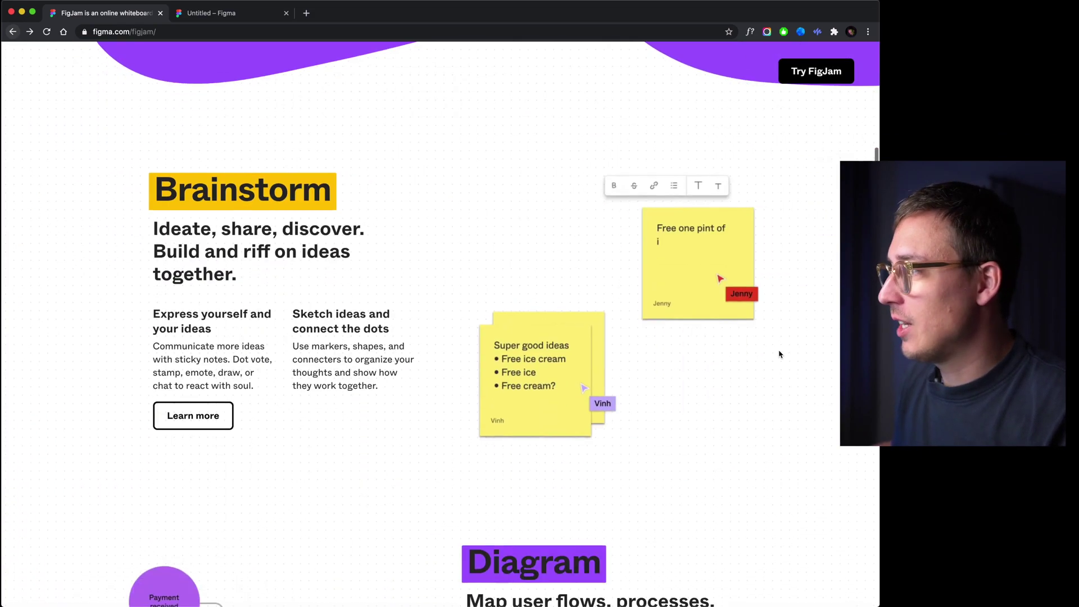
pyautogui.scroll(-3, 750, 360)
pyautogui.scroll(-3, 750, 360)
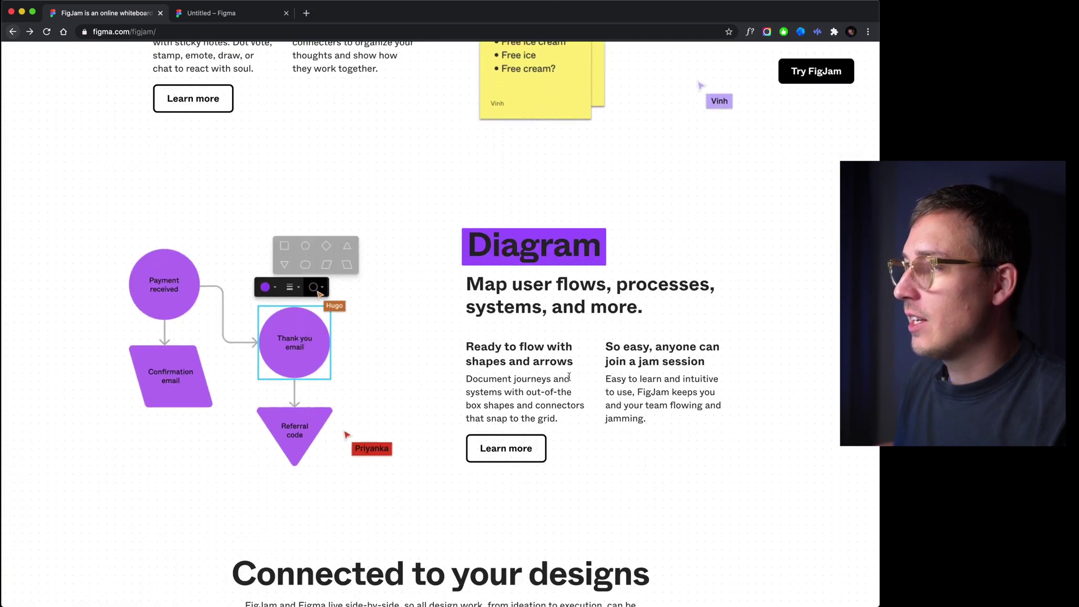
pyautogui.scroll(5, 444, 344)
pyautogui.scroll(-2, 409, 343)
pyautogui.scroll(3, 461, 360)
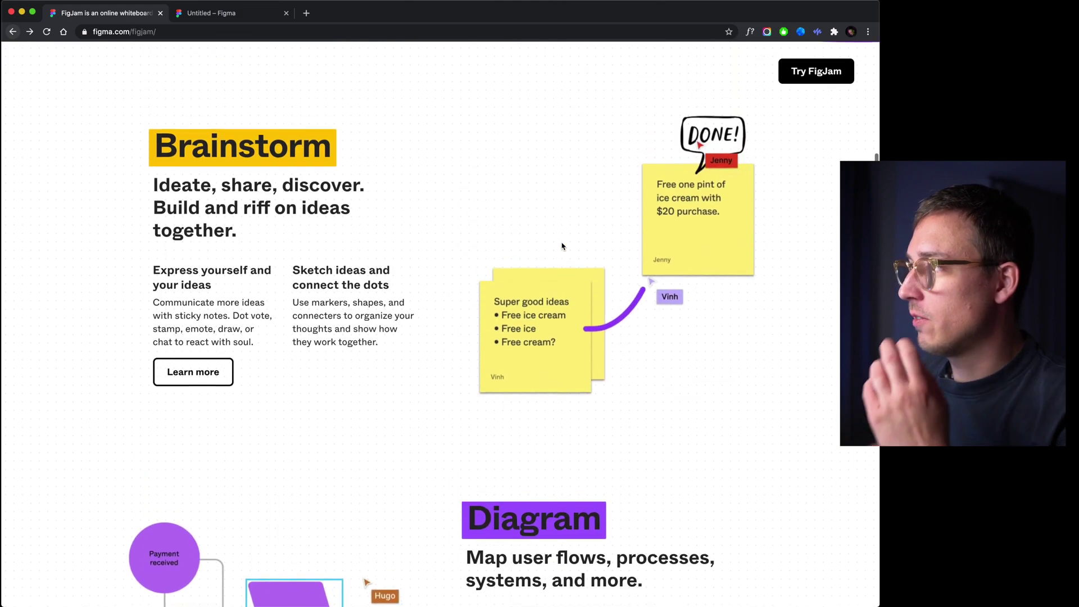
pyautogui.scroll(-6, 462, 359)
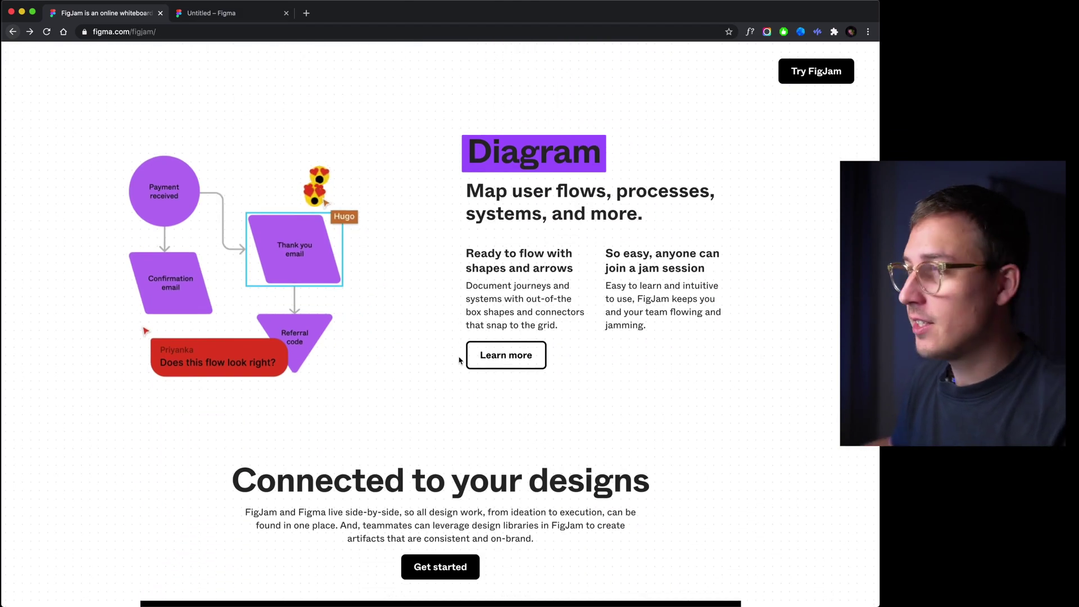
pyautogui.scroll(-4, 555, 361)
pyautogui.scroll(-7, 554, 361)
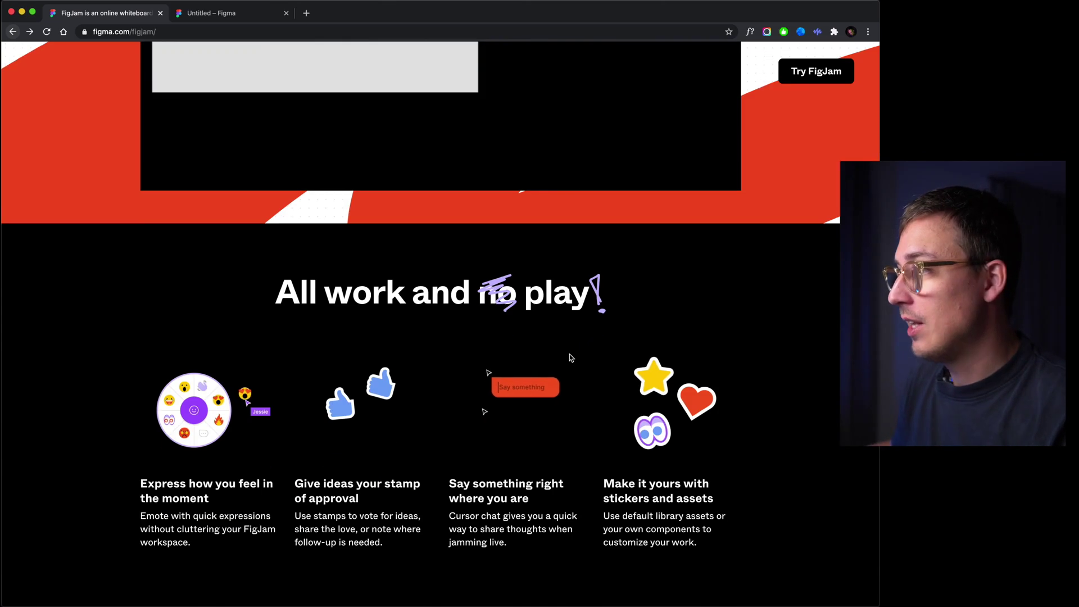
pyautogui.scroll(14, 568, 357)
pyautogui.scroll(20, 569, 358)
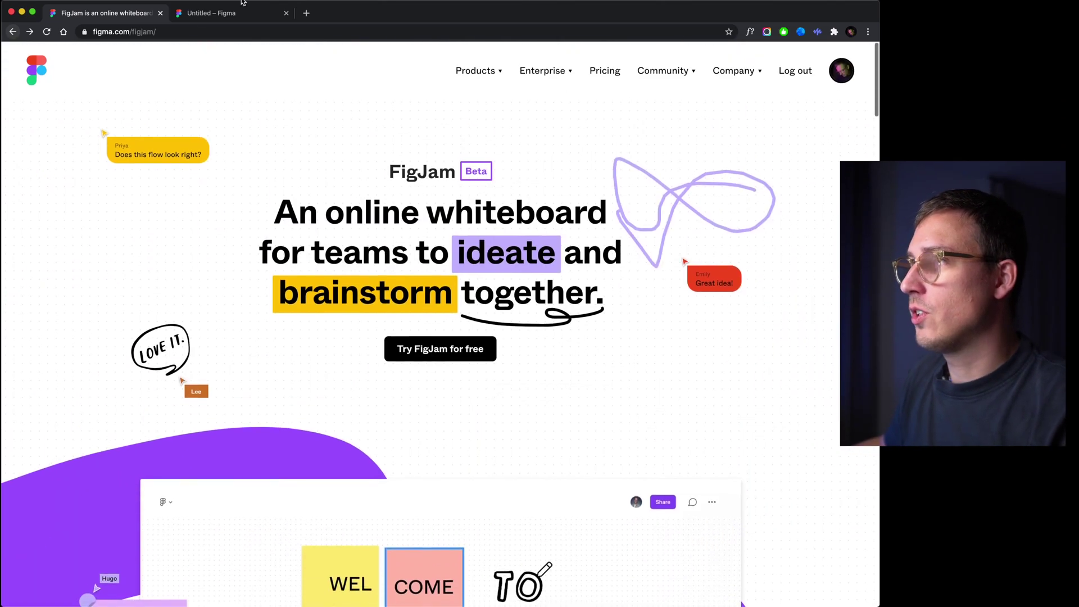
# - On the Untitled FigJam board, draw a looping marker scribble near the top-left
pyautogui.click(199, 13)
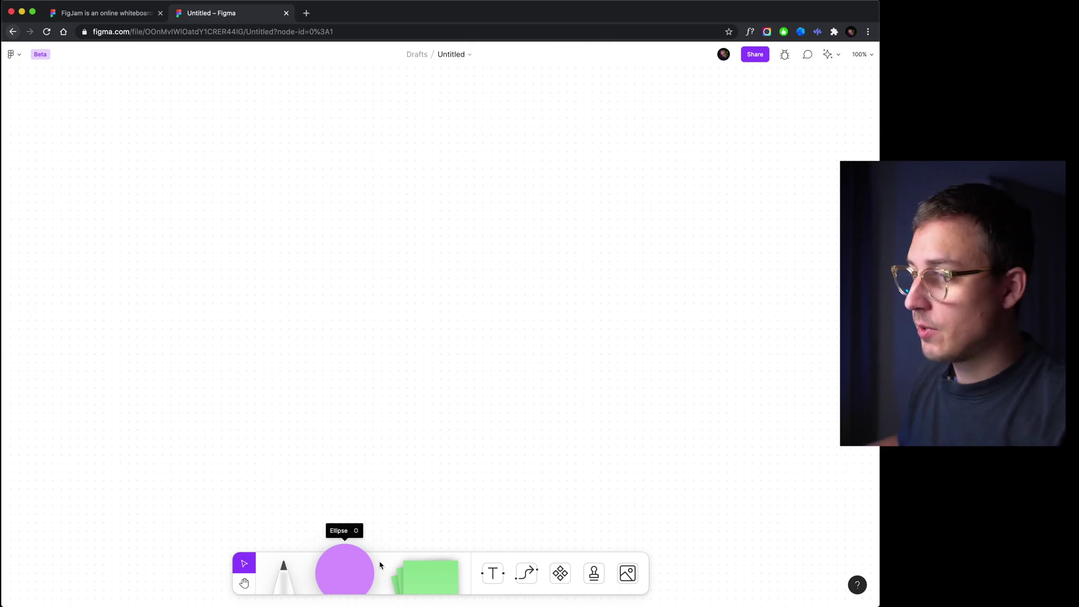
pyautogui.click(282, 570)
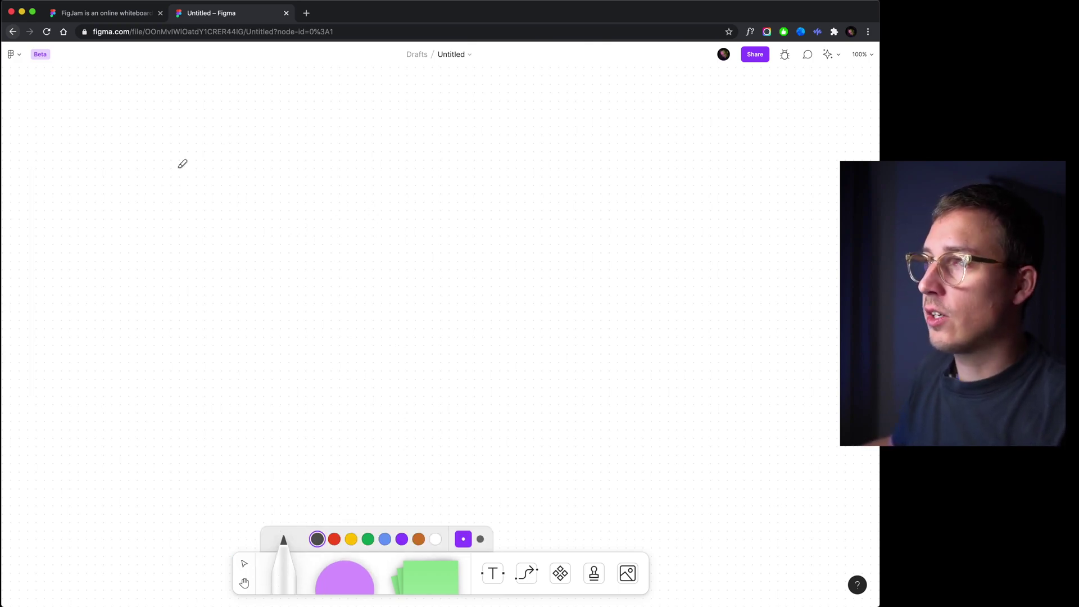
pyautogui.moveTo(182, 158); pyautogui.dragTo(358, 290)
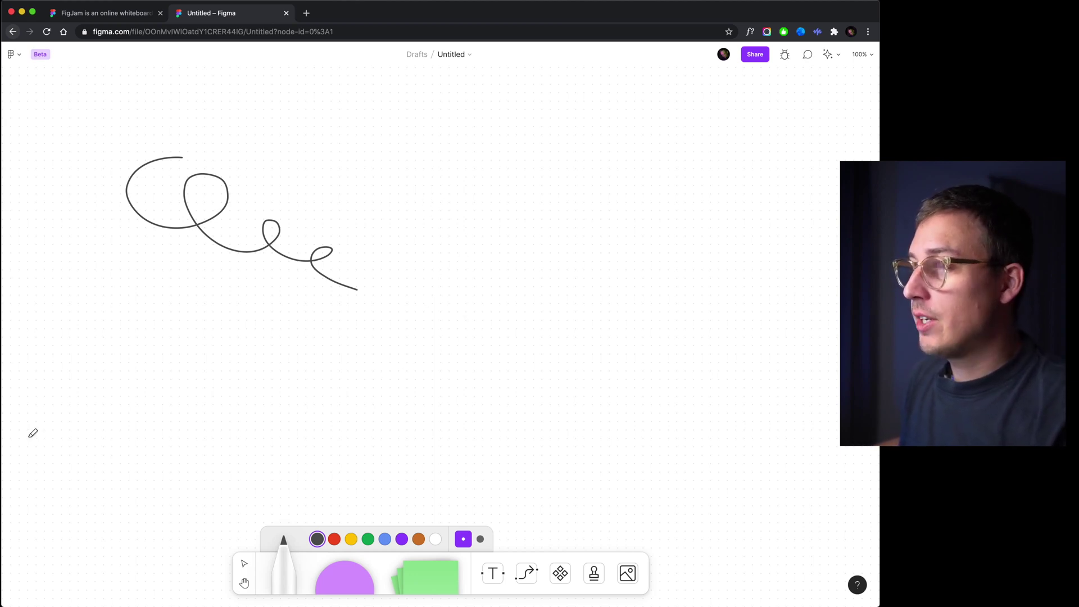
# - Add a purple circle to the board labelled 'Test'
pyautogui.click(342, 577)
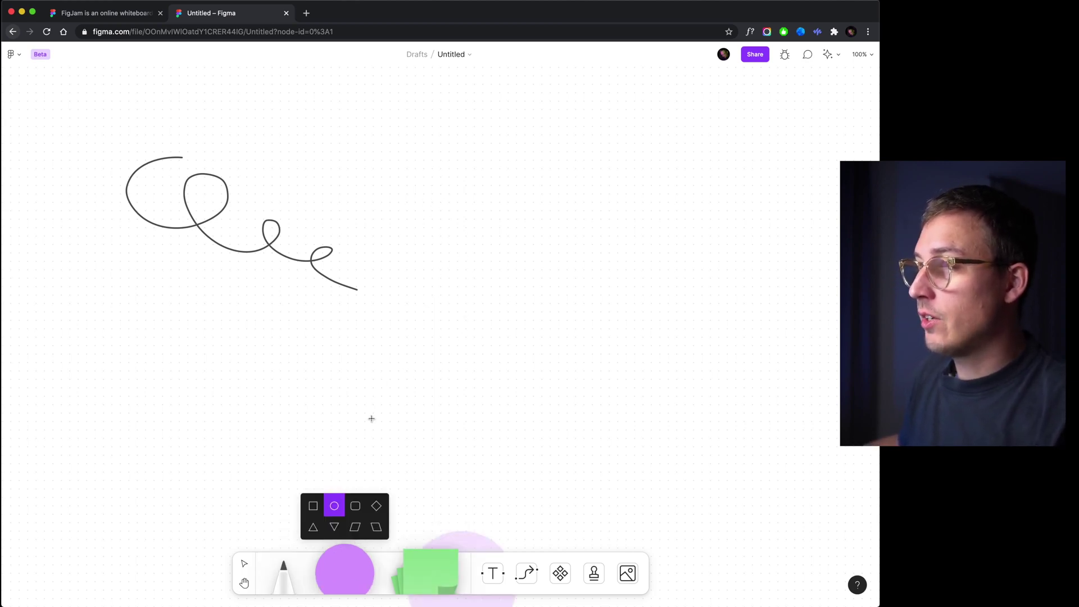
pyautogui.click(466, 136)
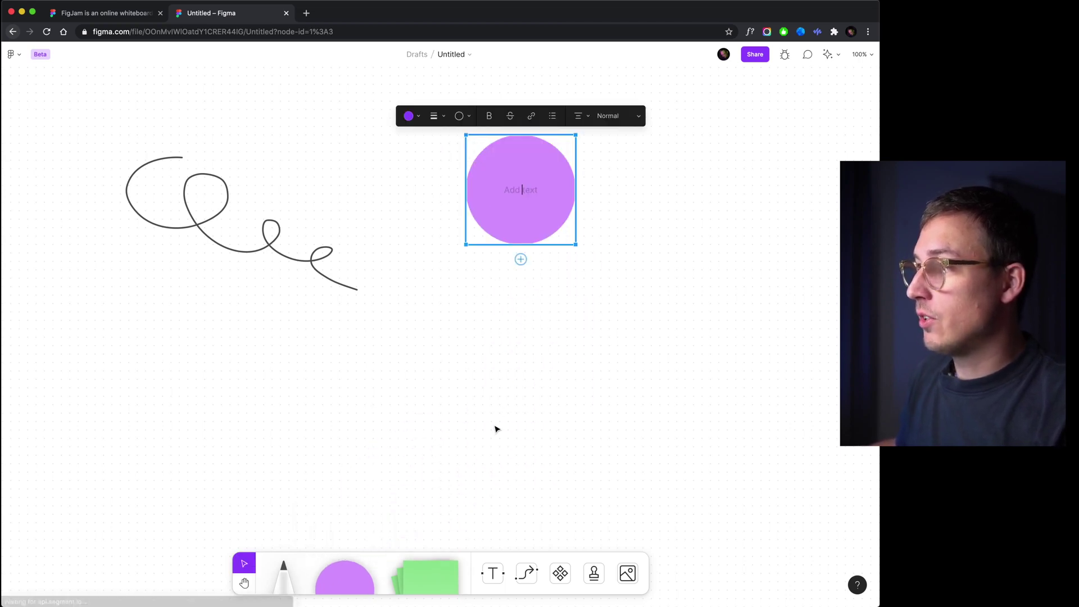
pyautogui.write('Test')
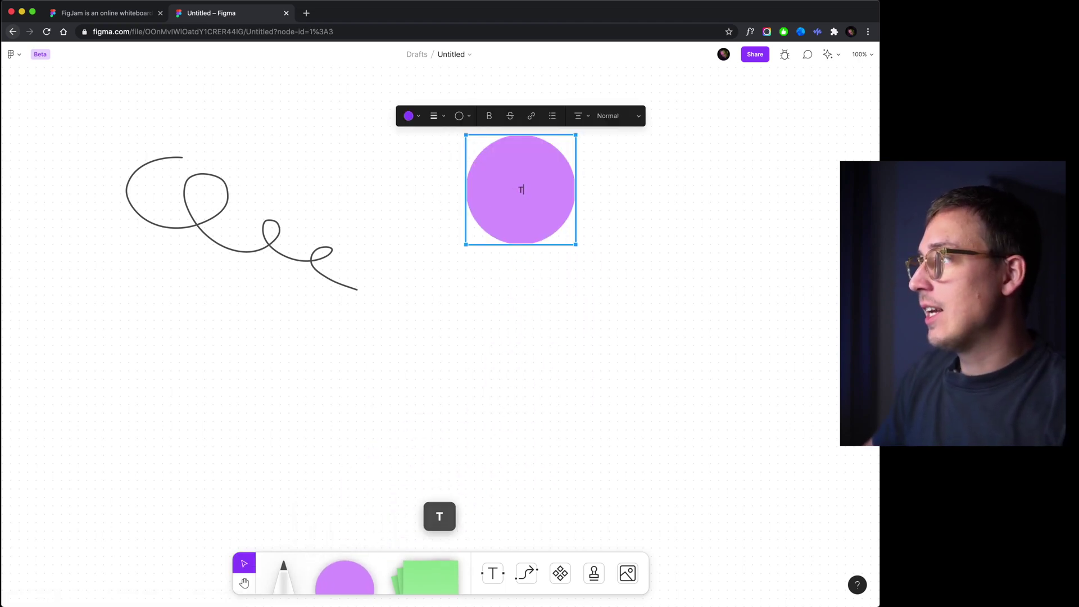
# - Place a green sticky note just below the circle
pyautogui.click(433, 565)
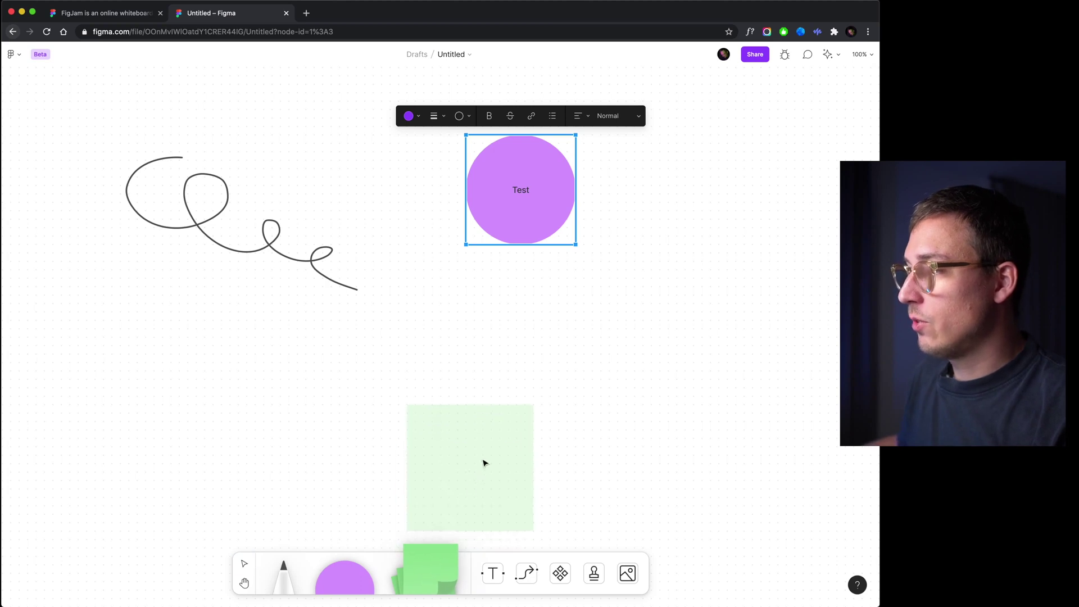
pyautogui.click(513, 360)
pyautogui.moveTo(501, 409); pyautogui.dragTo(534, 405)
# - Cancel a stray comment, then write 'Sticky' on the green note
pyautogui.press('t')
pyautogui.press('c')
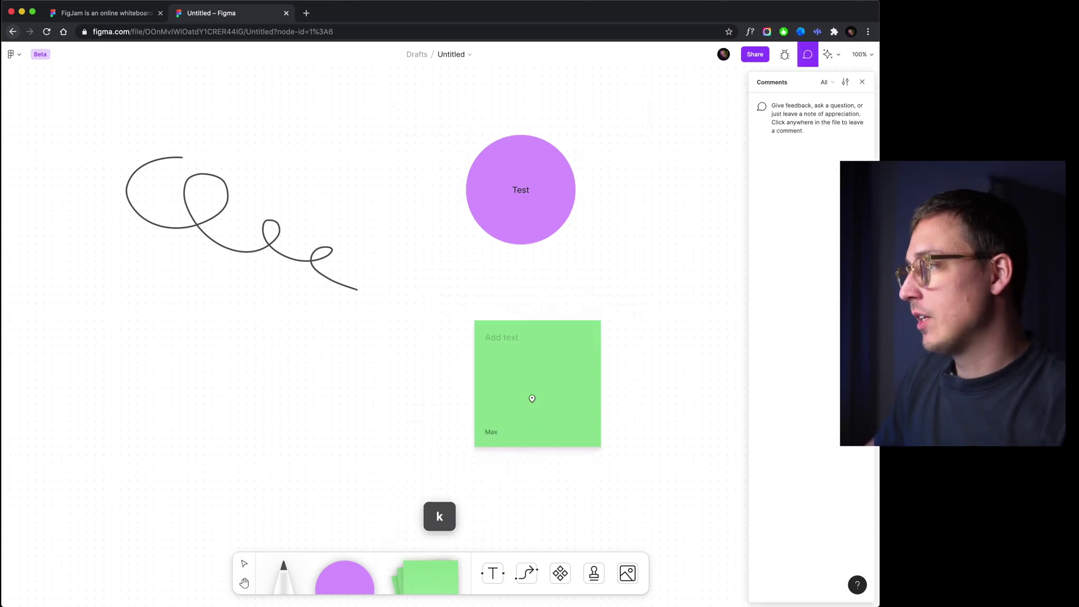
pyautogui.click(459, 406)
pyautogui.scroll(2, 467, 400)
pyautogui.press('Escape')
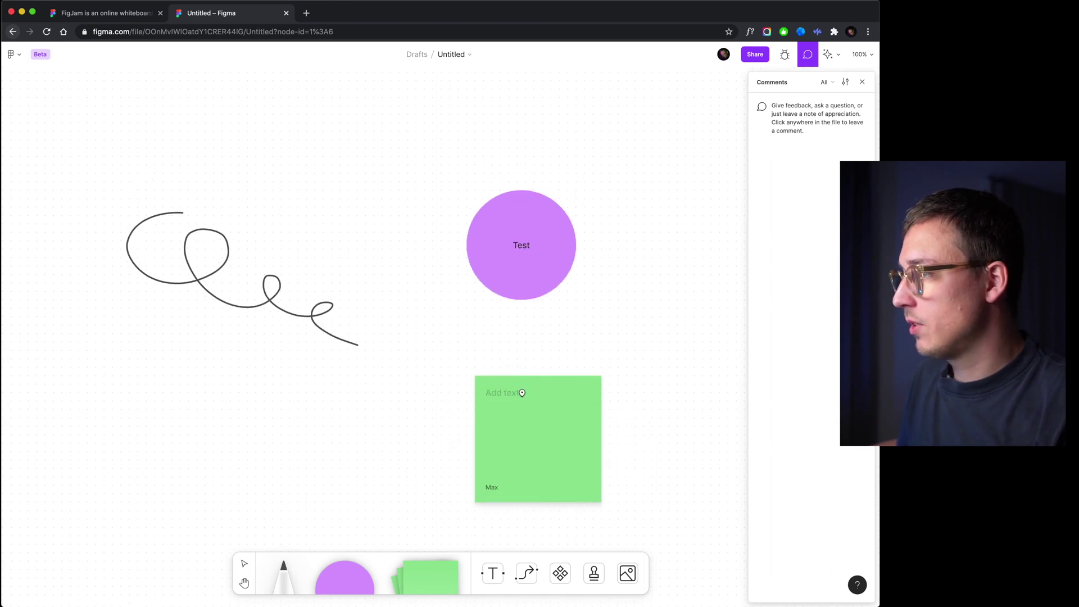
pyautogui.press('v')
pyautogui.click(508, 396)
pyautogui.write('Sticky')
pyautogui.press('Escape')
pyautogui.press('t')
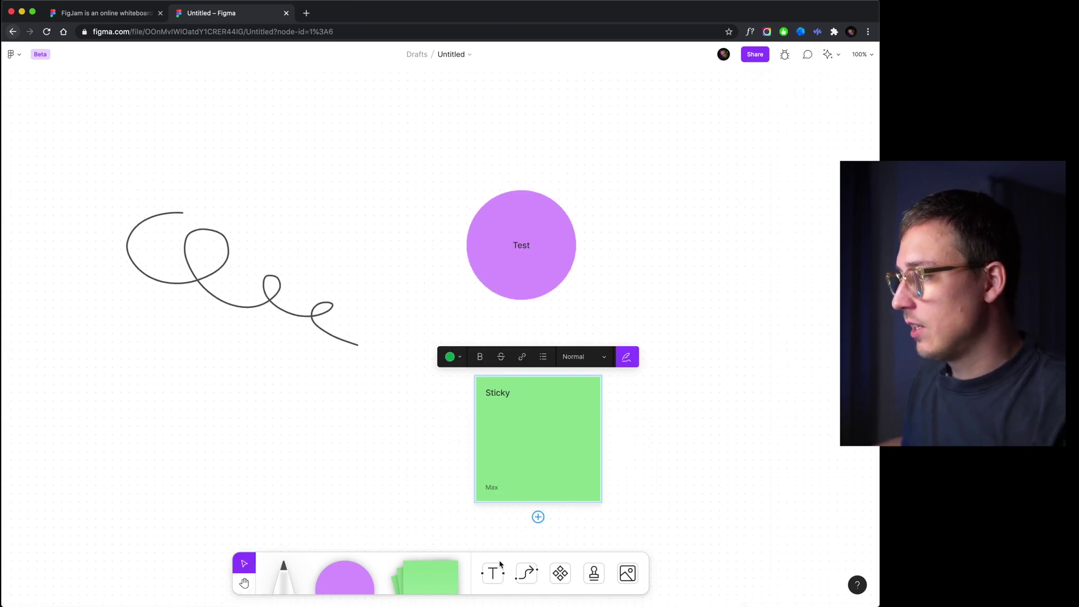
# - Connect the Test circle to the sticky note with an arrow, aligning the note beneath
pyautogui.press('x')
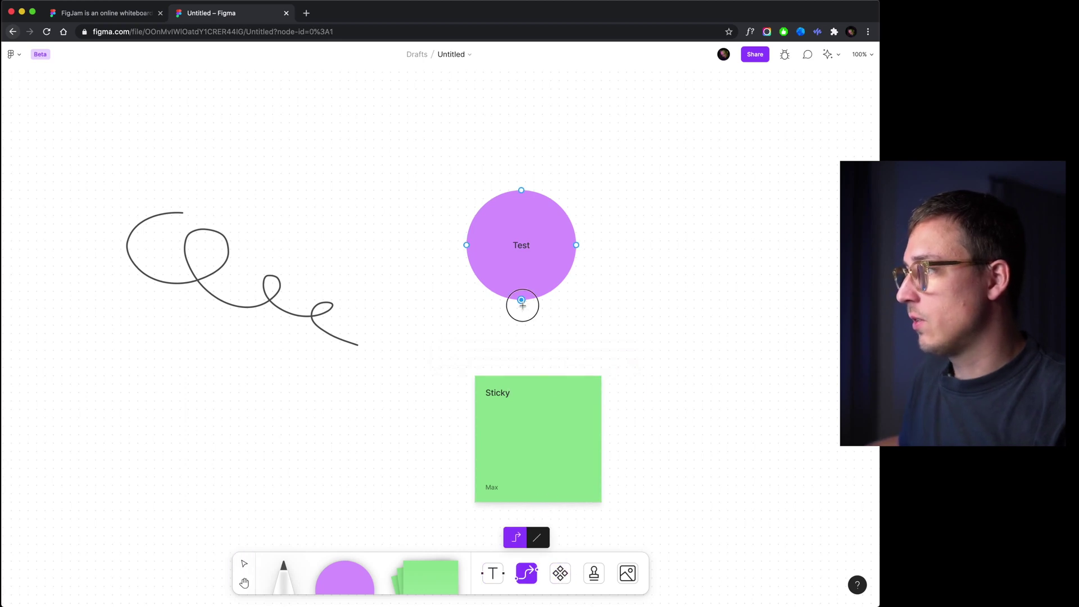
pyautogui.moveTo(521, 303); pyautogui.dragTo(539, 376)
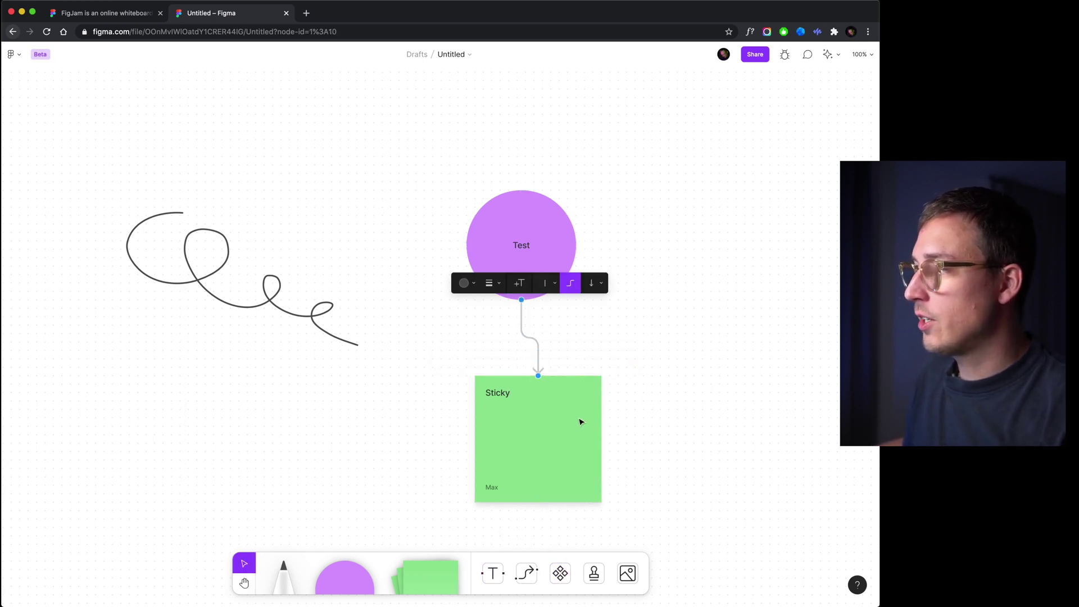
pyautogui.moveTo(573, 412); pyautogui.dragTo(559, 414)
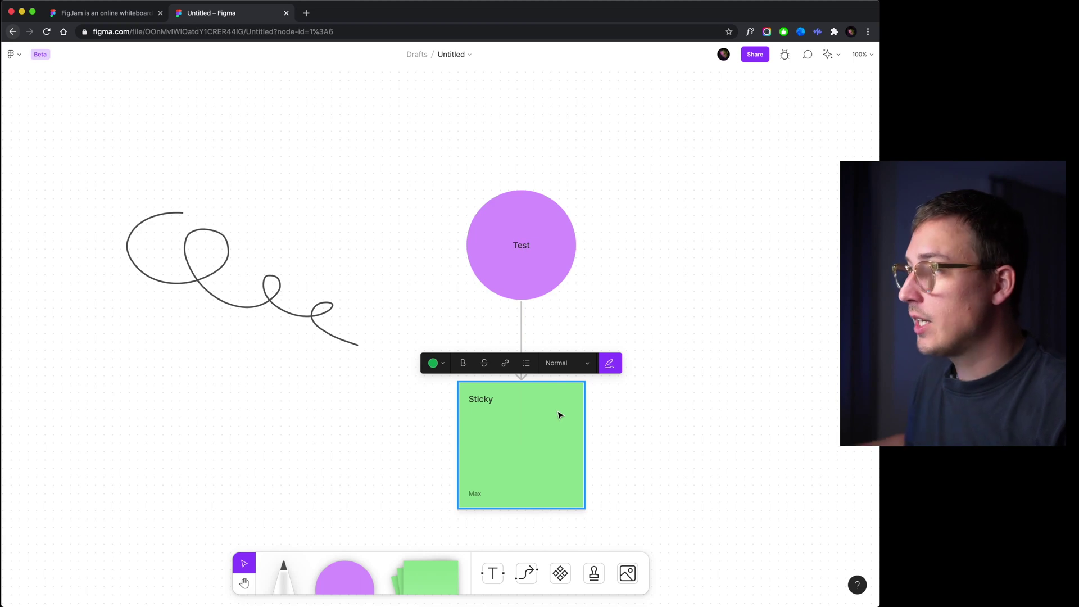
pyautogui.click(659, 267)
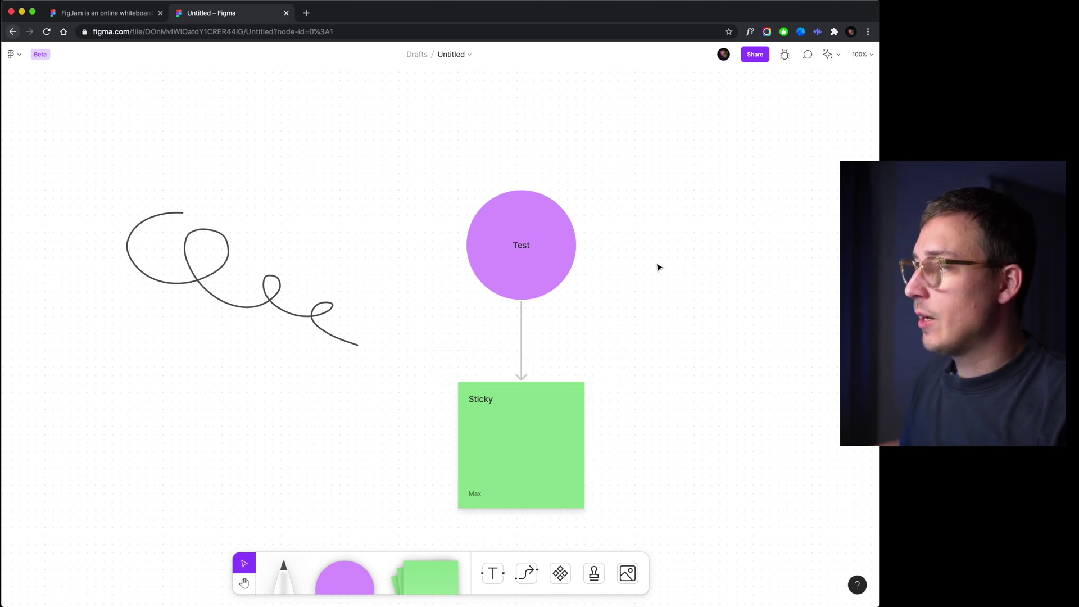